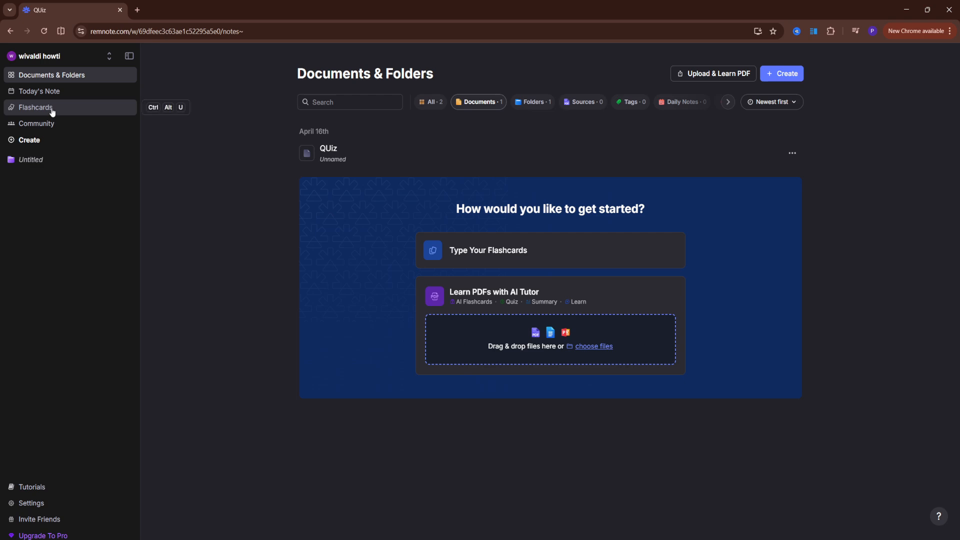
Look through the Flashcards section's Cards, Statistics, and Exams & Goals pages, ending on its Home page
{"action": "left_click", "coordinate": [50, 107]}
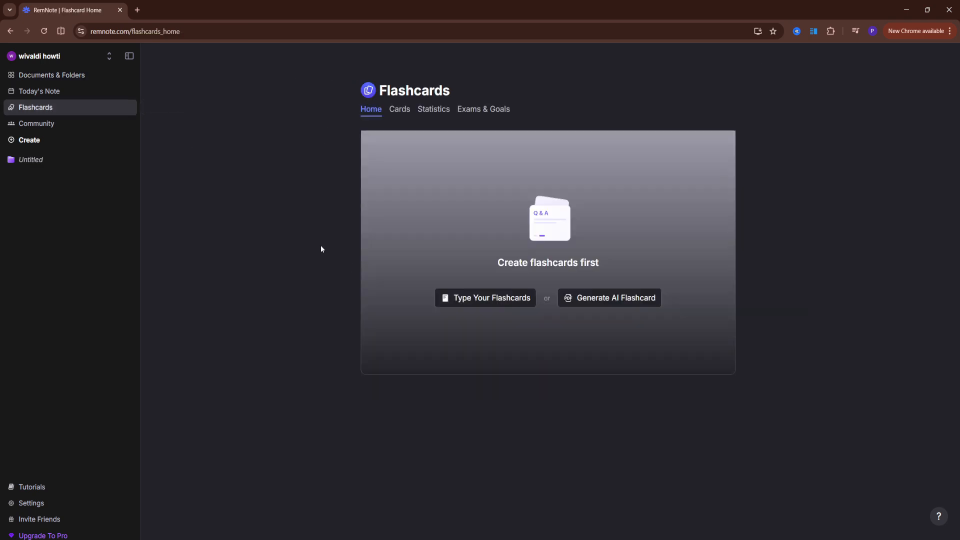
{"action": "left_click", "coordinate": [403, 110]}
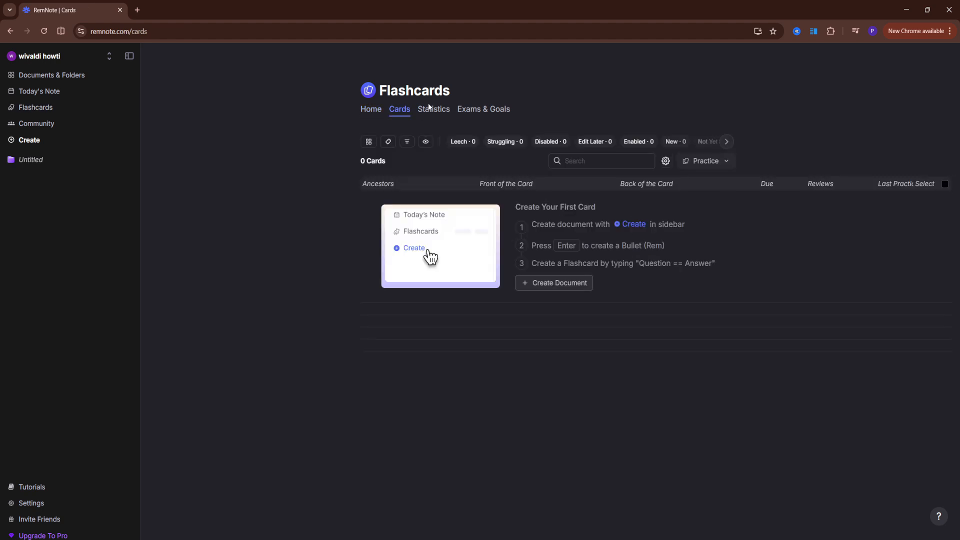
{"action": "left_click", "coordinate": [432, 109]}
{"action": "left_click", "coordinate": [475, 112]}
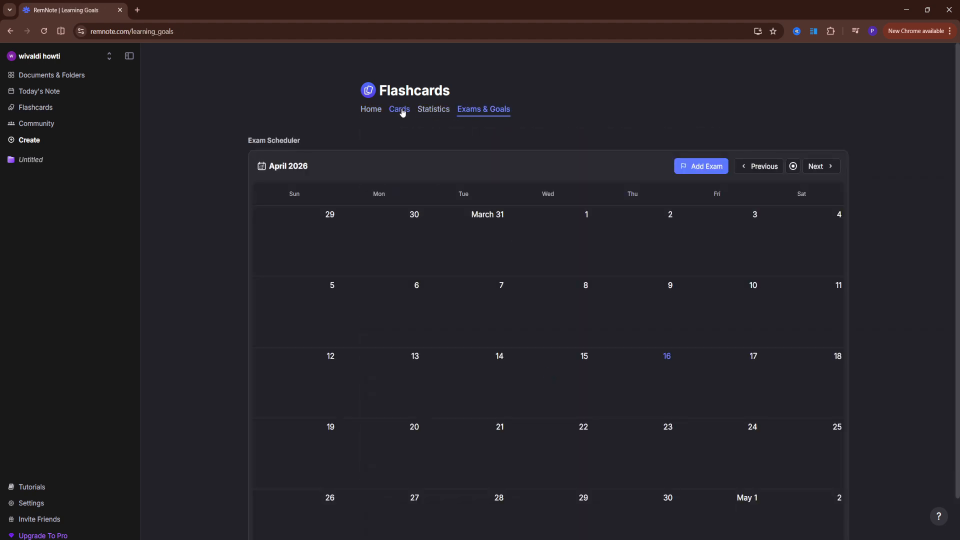
{"action": "left_click", "coordinate": [433, 109]}
{"action": "left_click", "coordinate": [401, 109]}
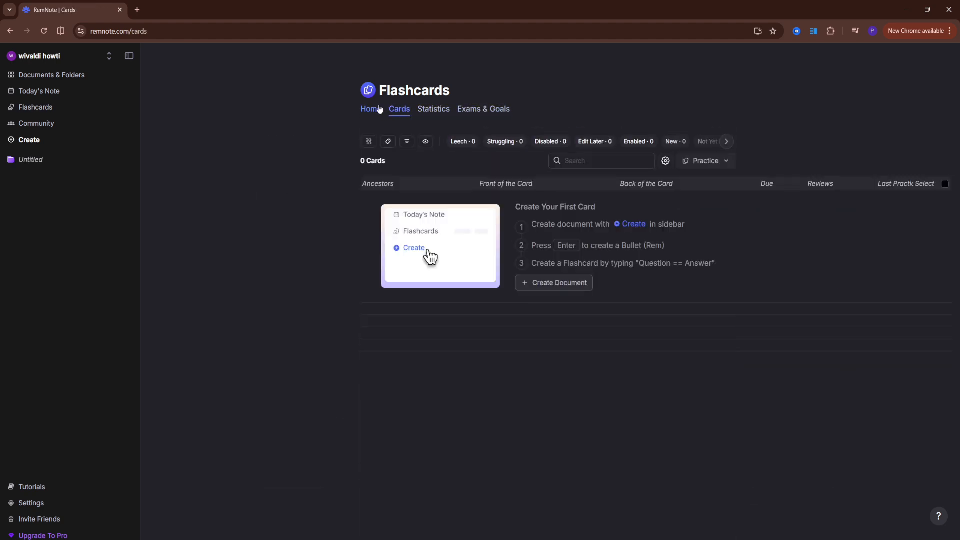
{"action": "left_click", "coordinate": [379, 110]}
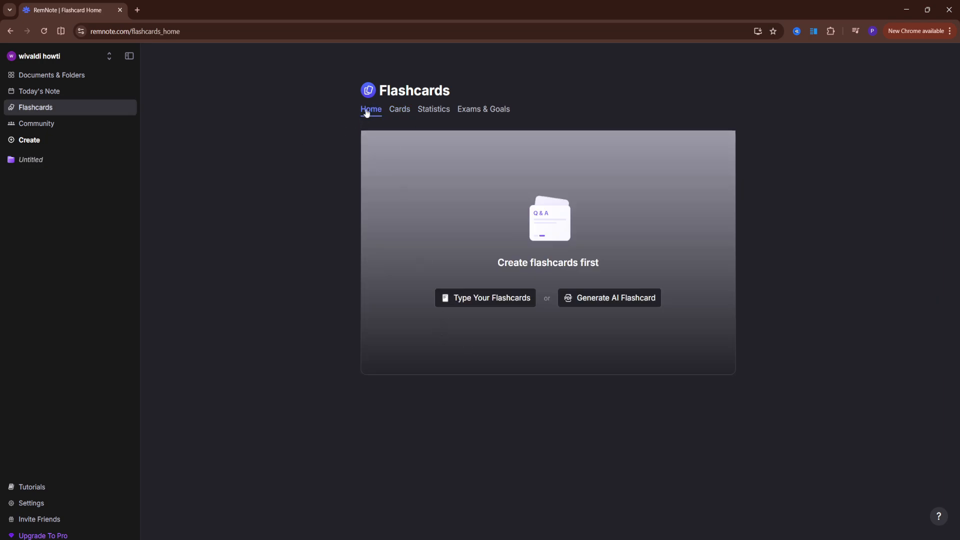
Choose to write flashcards by hand, review the note document types, and open the existing QUiz document in the untitled folder
{"action": "left_click", "coordinate": [470, 301]}
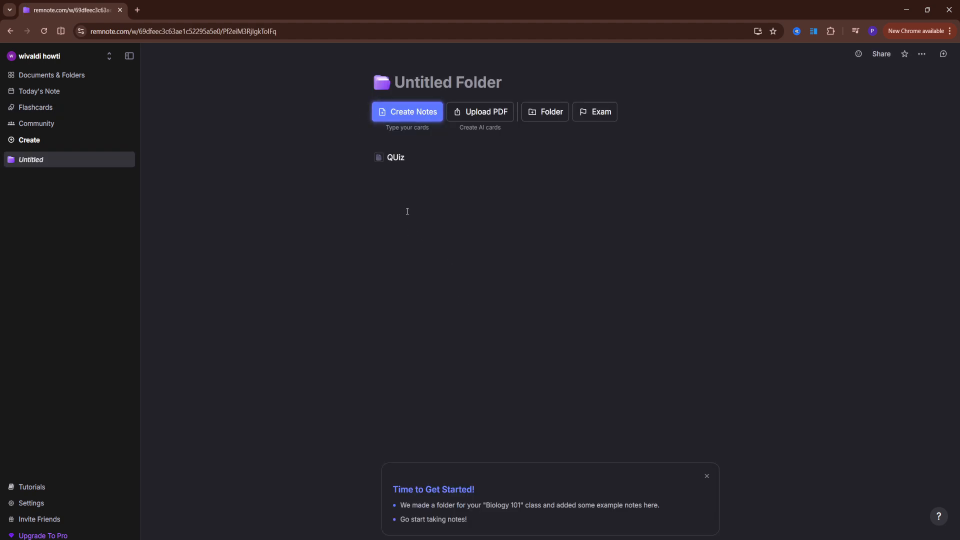
{"action": "left_click", "coordinate": [415, 115]}
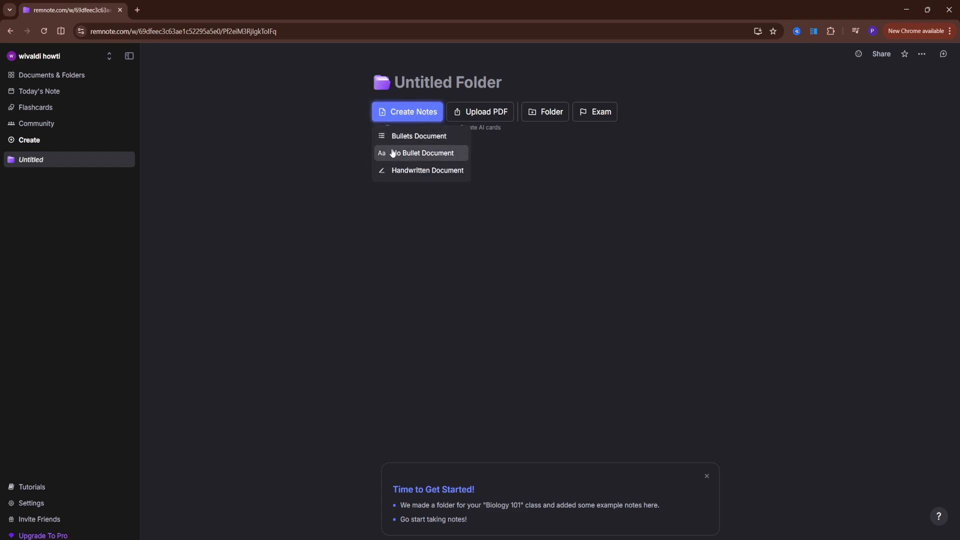
{"action": "mouse_move", "coordinate": [385, 145]}
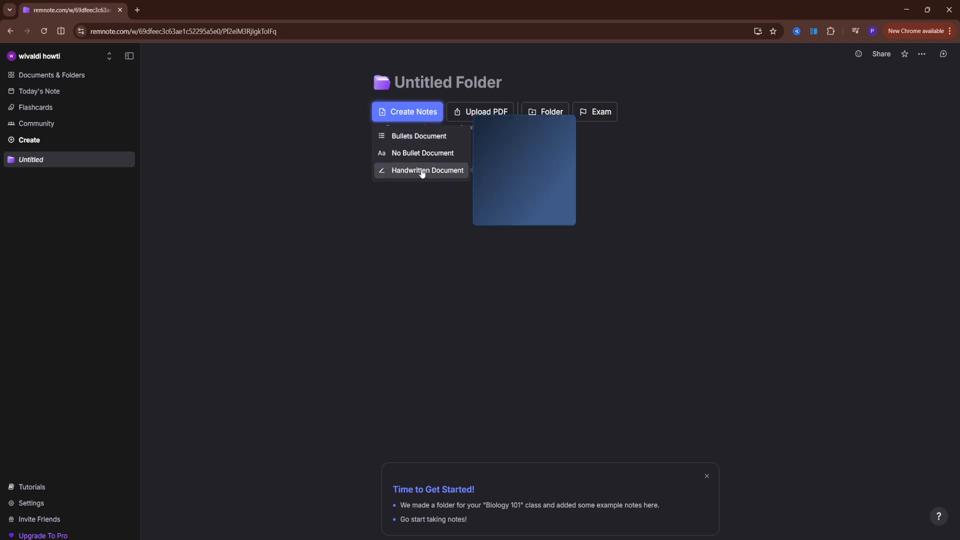
{"action": "mouse_move", "coordinate": [407, 171]}
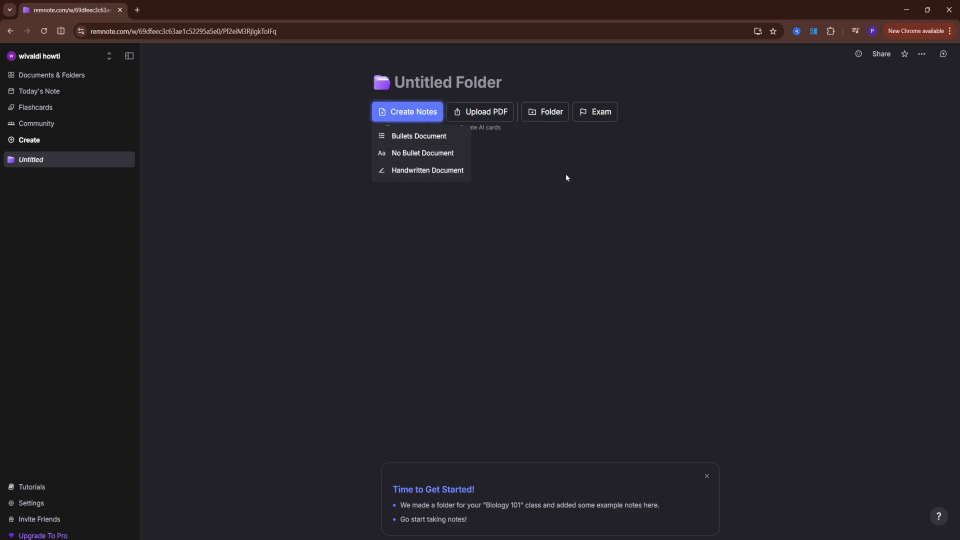
{"action": "left_click", "coordinate": [565, 173]}
{"action": "left_click", "coordinate": [398, 159]}
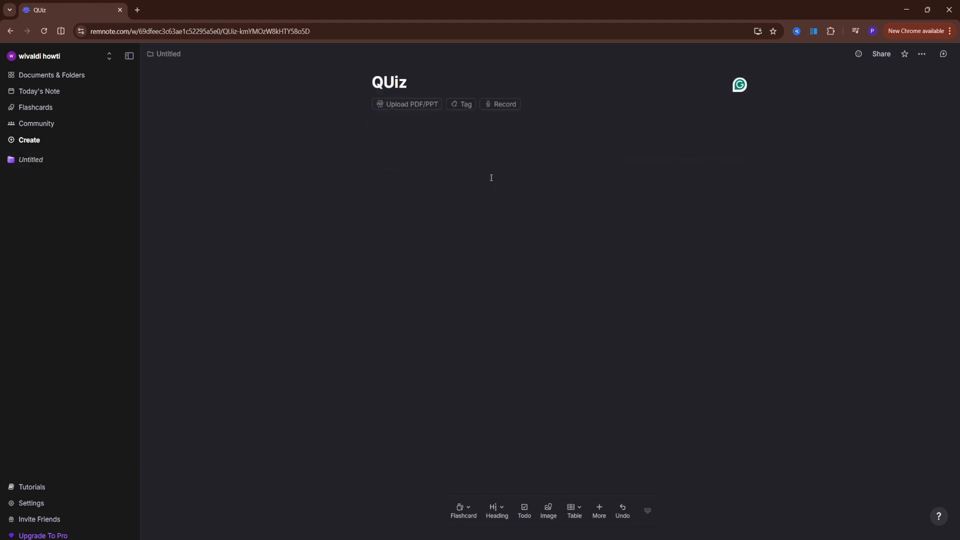
{"action": "left_click", "coordinate": [411, 78]}
{"action": "key", "text": "Return"}
{"action": "left_click_drag", "start_coordinate": [417, 86], "coordinate": [346, 77]}
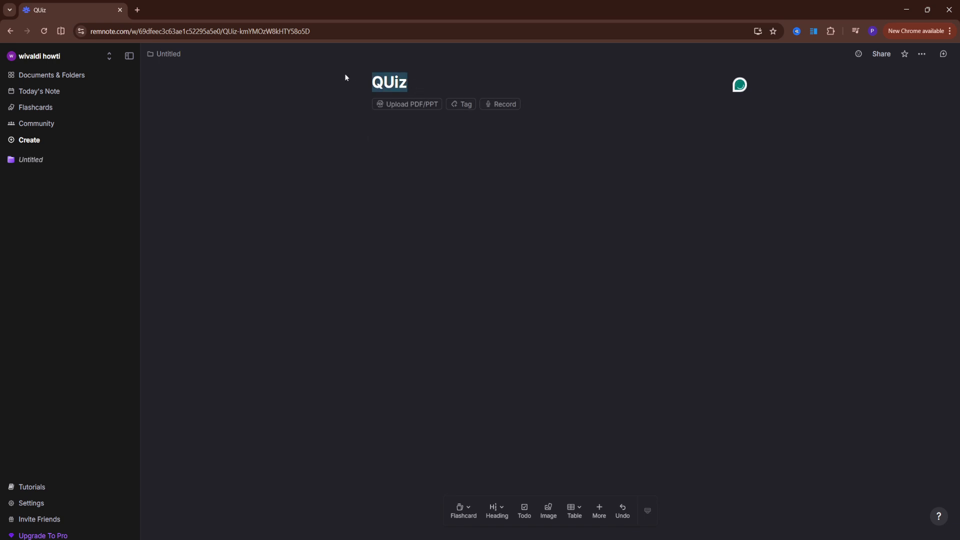
{"action": "left_click", "coordinate": [417, 153]}
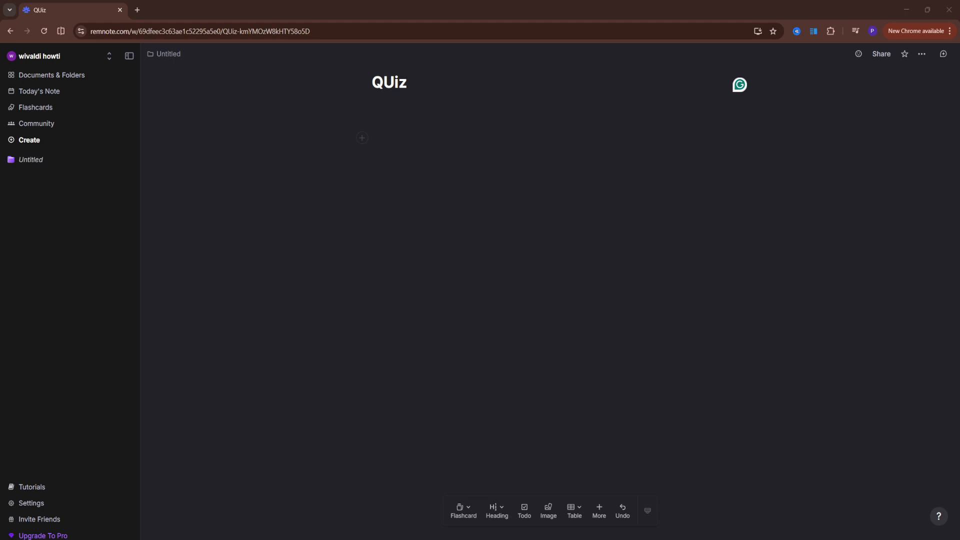
Create a forward flashcard in the QUiz document with "The Capital of France" as the question and "Paris" as the answer
{"action": "left_click", "coordinate": [395, 138]}
{"action": "type", "text": "The Capital of France"}
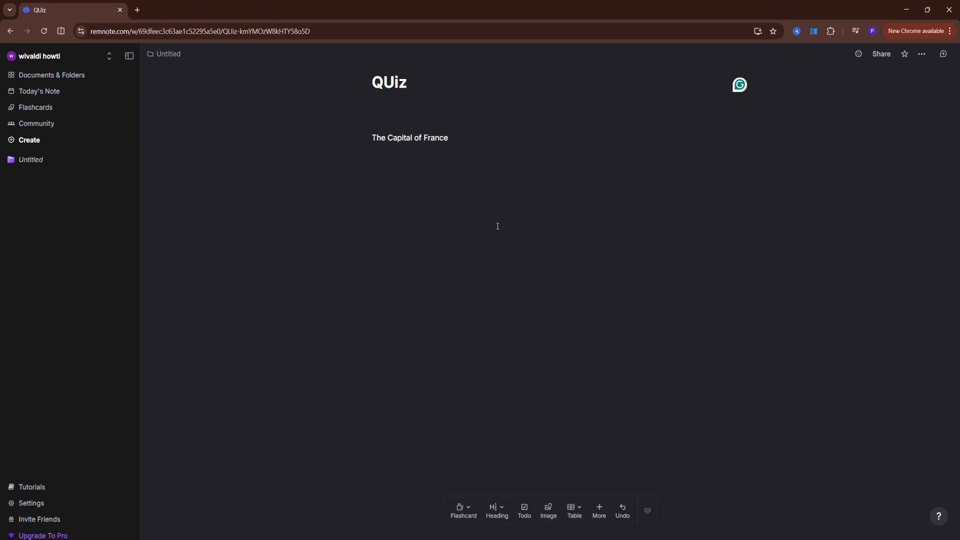
{"action": "type", "text": ">>"}
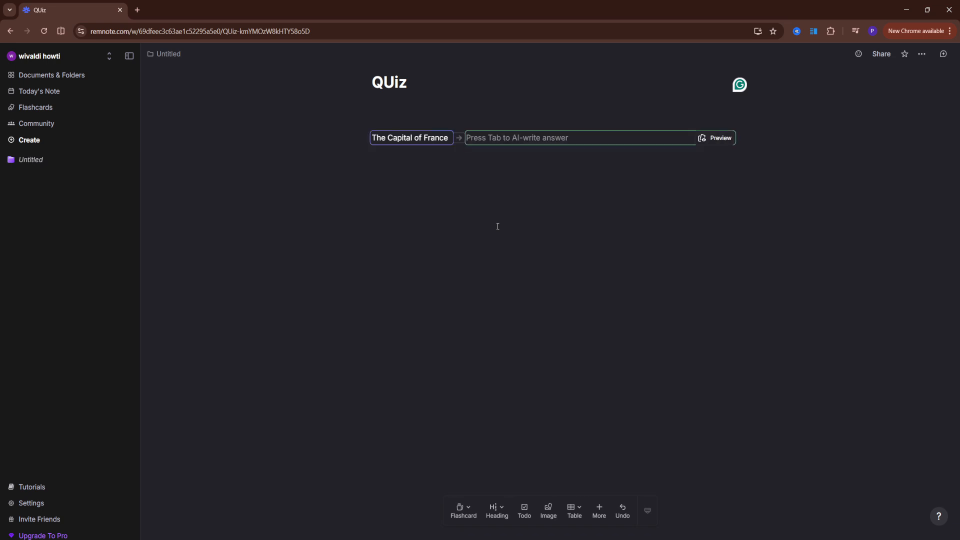
{"action": "key", "text": "BackSpace"}
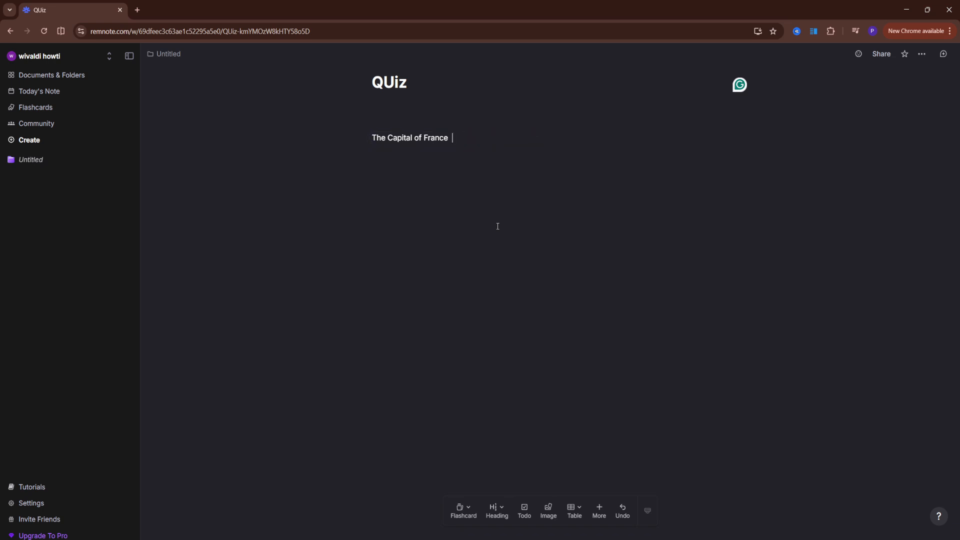
{"action": "type", "text": ">>"}
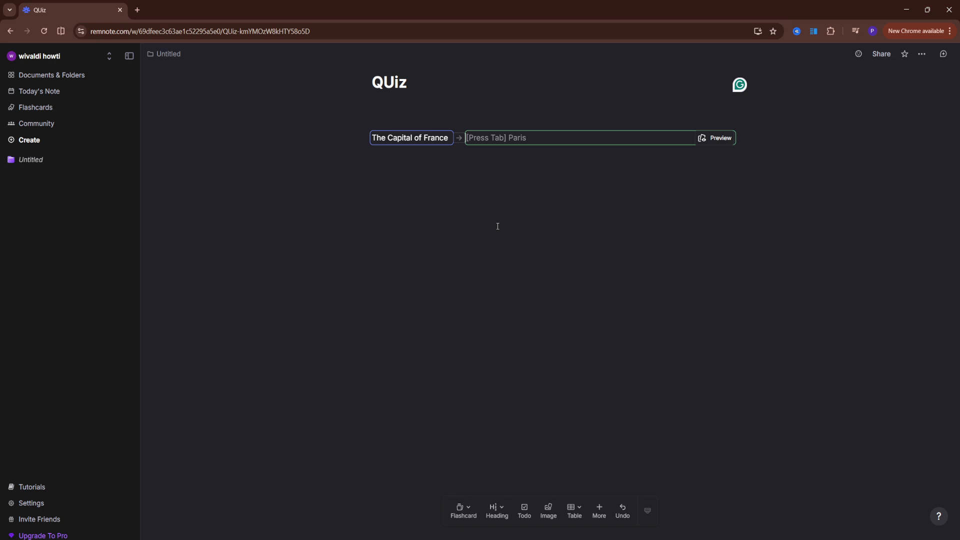
{"action": "type", "text": "P"}
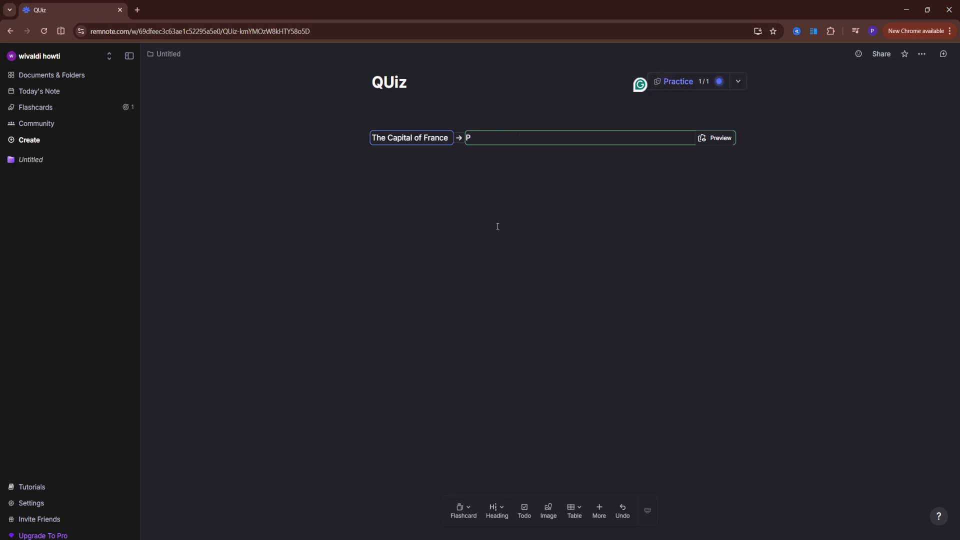
{"action": "type", "text": "aris"}
{"action": "key", "text": "Return"}
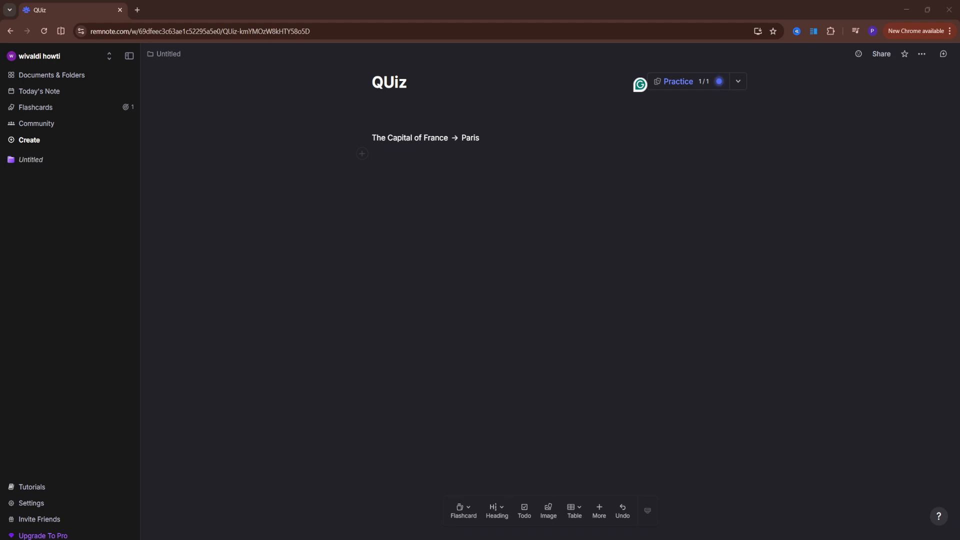
Add a two-way flashcard below the France card, pairing "Oxygen" with "O2"
{"action": "left_click", "coordinate": [383, 153]}
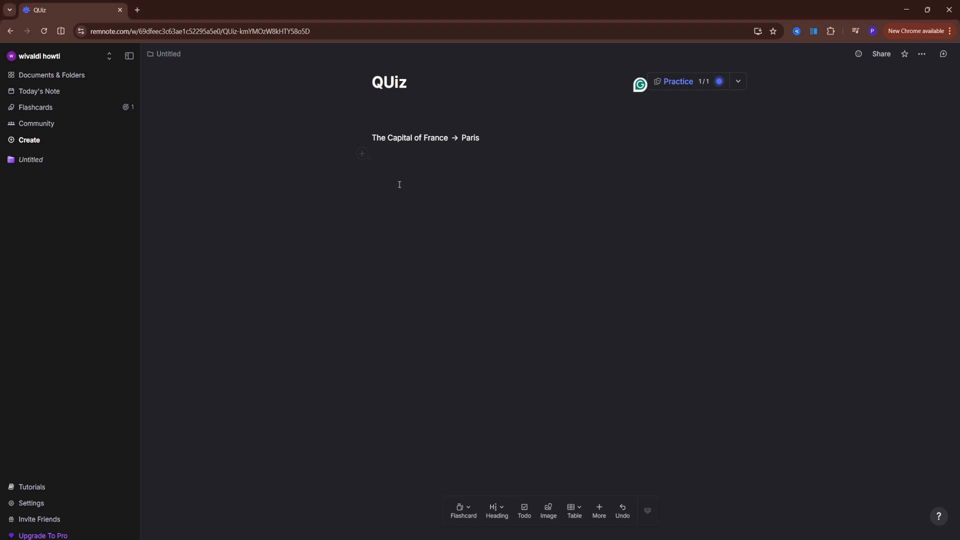
{"action": "type", "text": "Oxygen"}
{"action": "type", "text": " <<"}
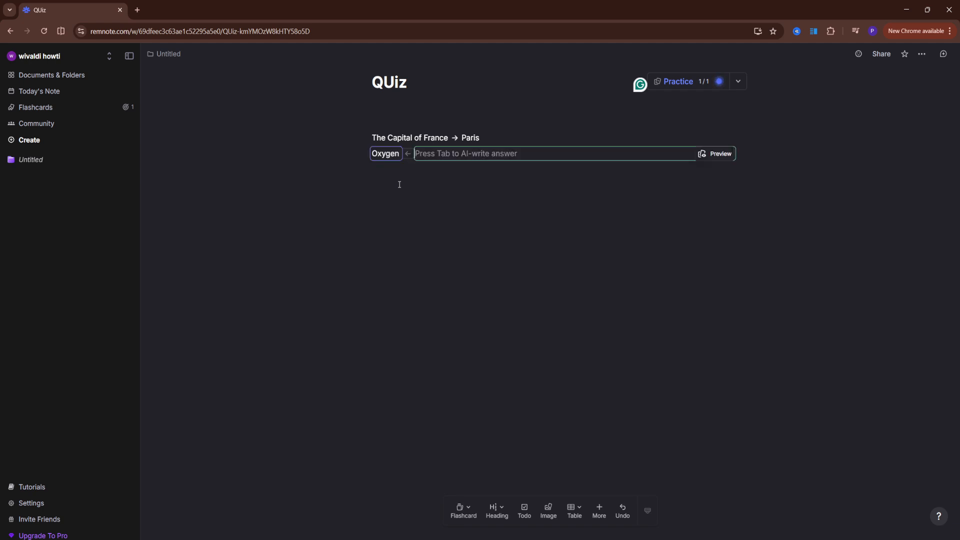
{"action": "type", "text": ">"}
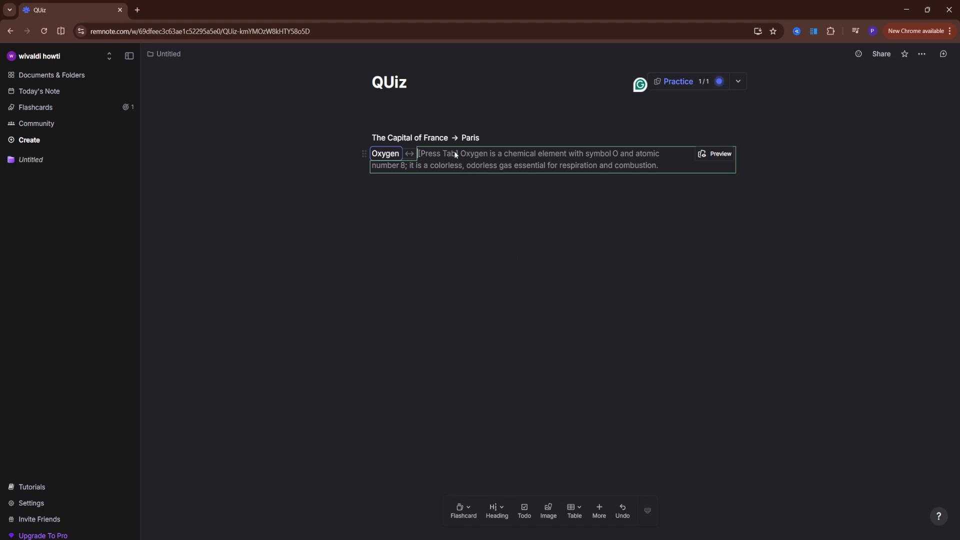
{"action": "type", "text": "O2"}
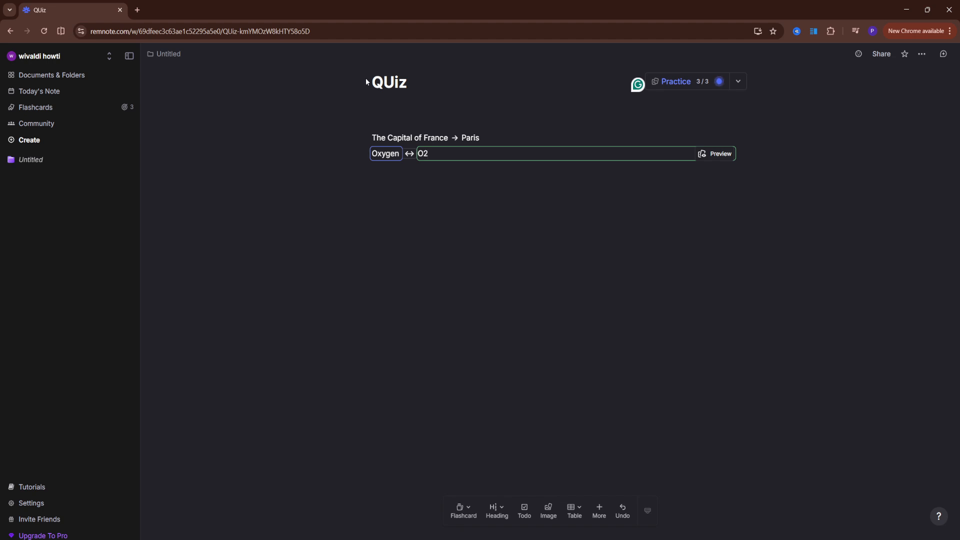
{"action": "mouse_move", "coordinate": [457, 84]}
{"action": "key", "text": "Return"}
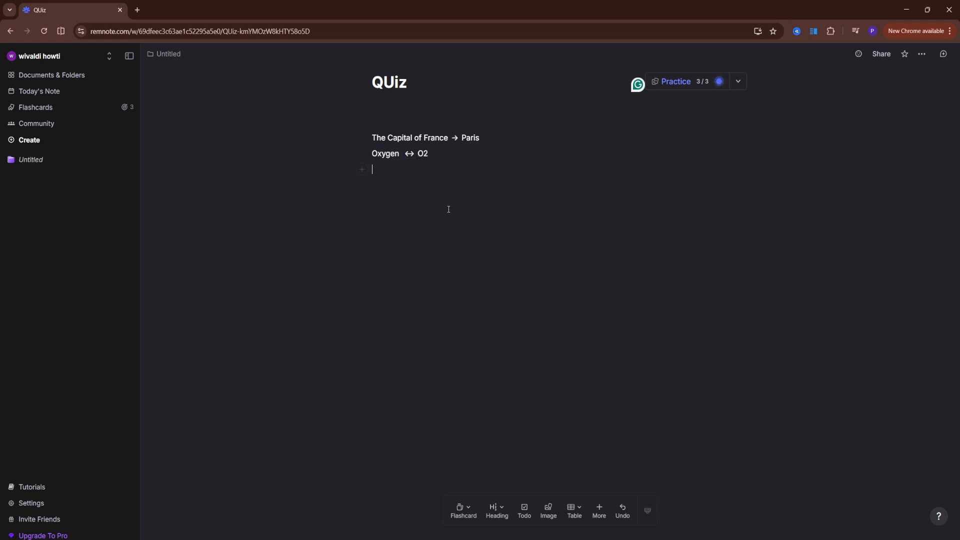
Try adding the forward marker ">>" after "Paris" in the France card, and remove it
{"action": "left_click", "coordinate": [560, 131]}
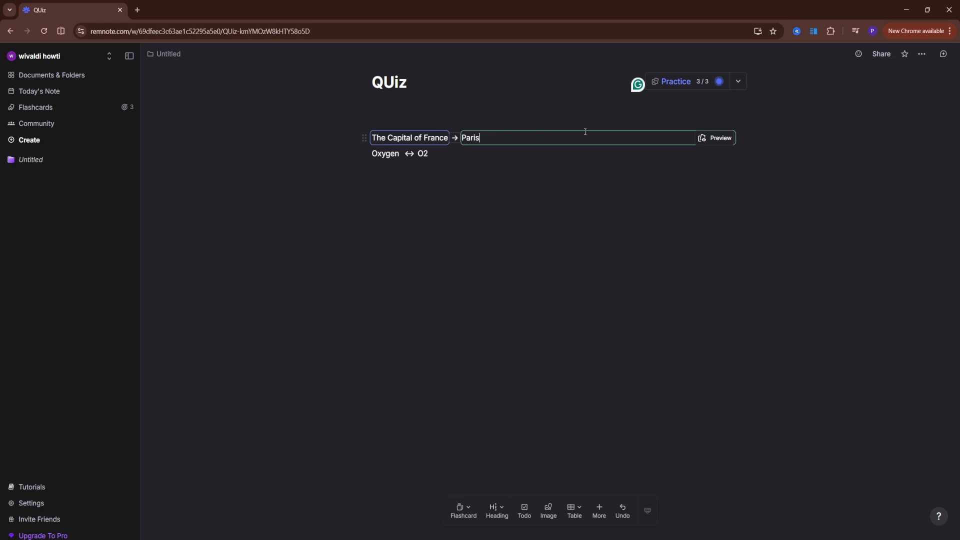
{"action": "left_click", "coordinate": [577, 197]}
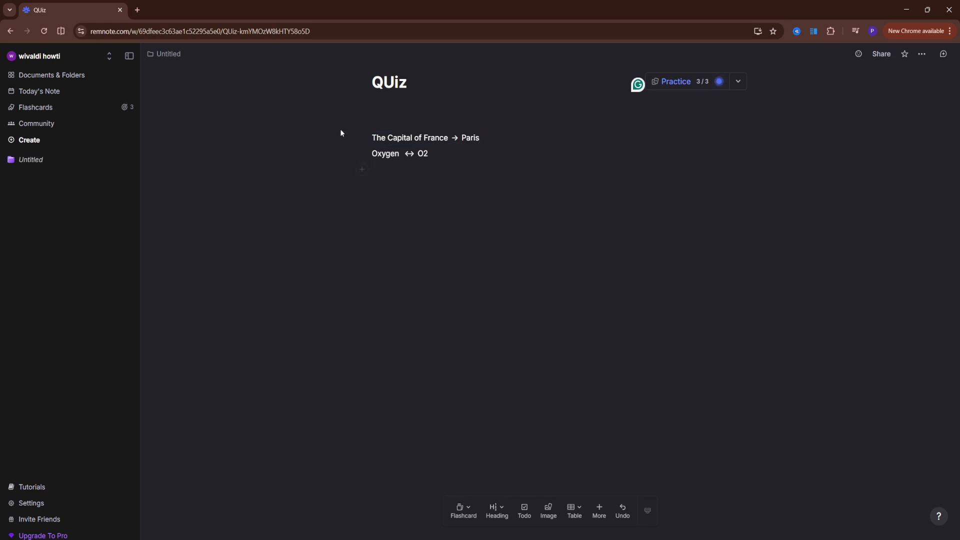
{"action": "left_click", "coordinate": [609, 136]}
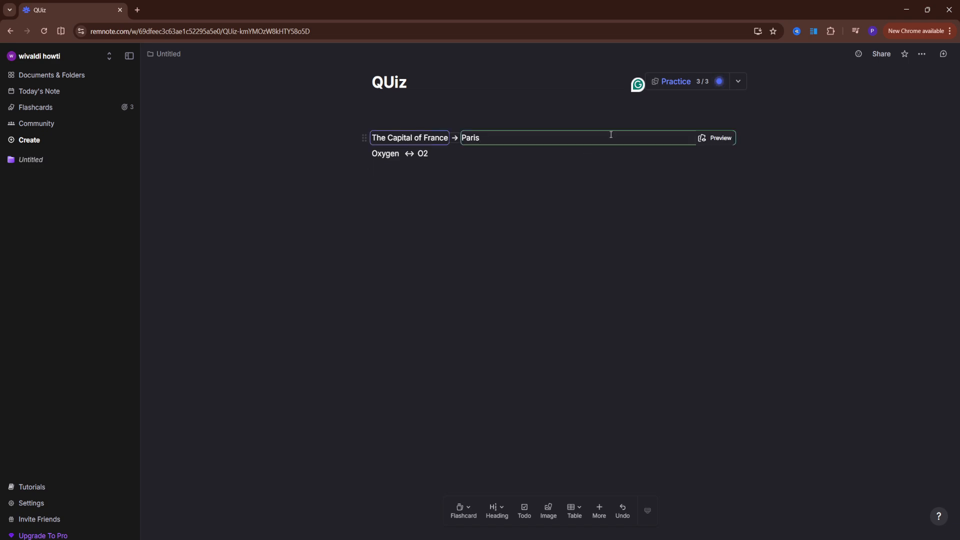
{"action": "left_click", "coordinate": [726, 125]}
{"action": "left_click", "coordinate": [619, 152]}
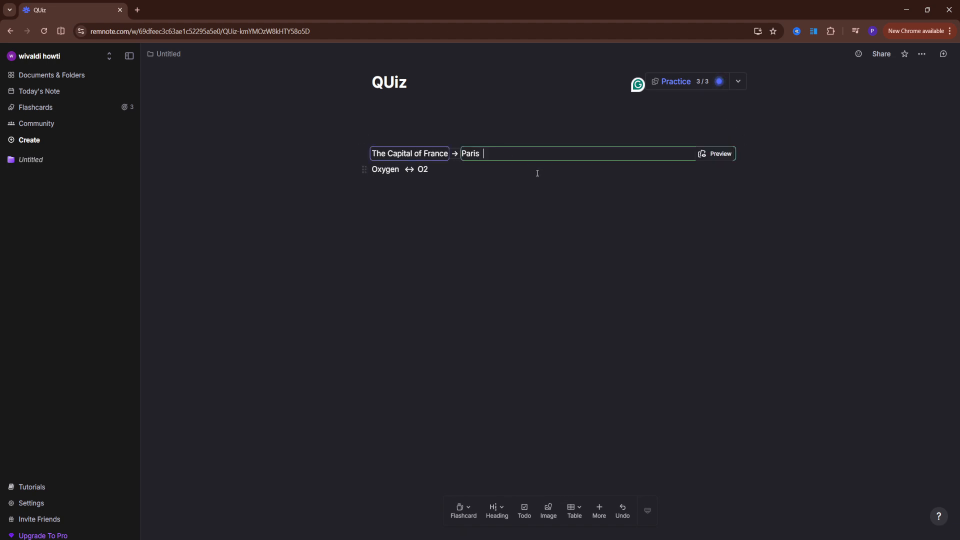
{"action": "type", "text": ">>"}
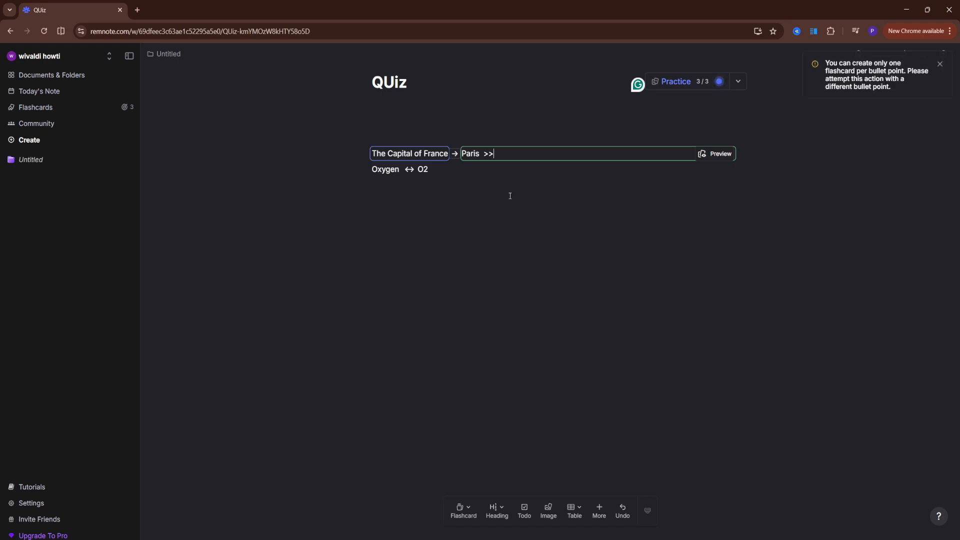
{"action": "key", "text": "BackSpace"}
{"action": "key", "text": "BackSpace"}
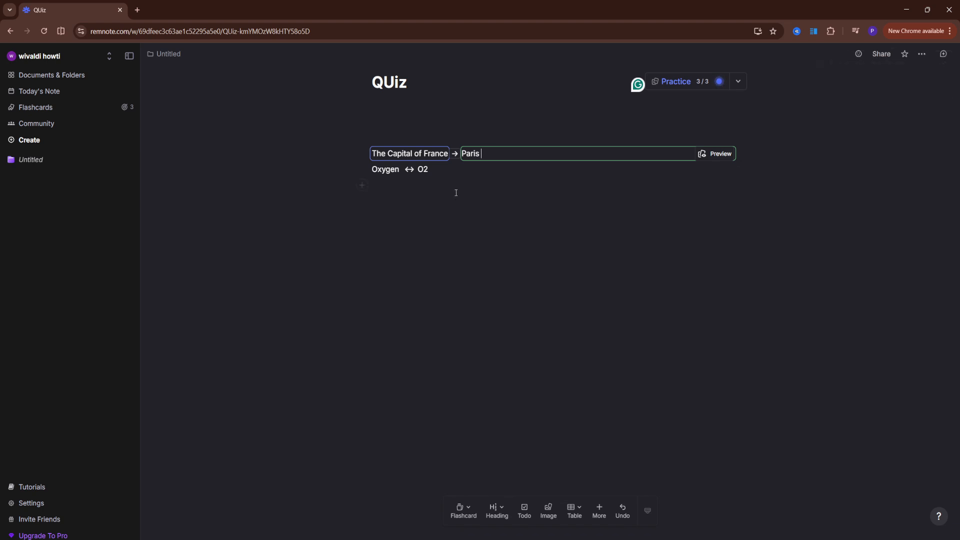
Try adding the marker "<<>" after "O2" in the Oxygen card, and remove it
{"action": "left_click", "coordinate": [454, 172]}
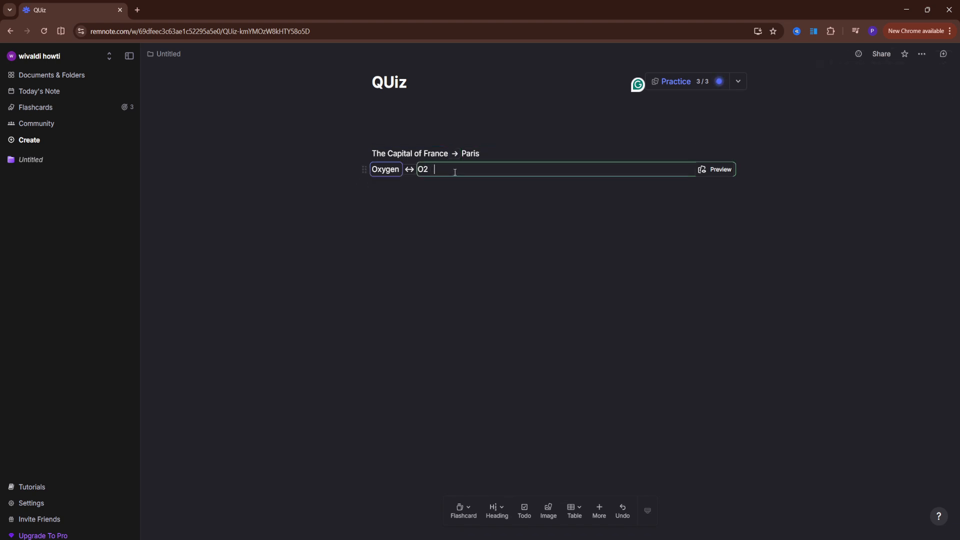
{"action": "type", "text": "<<>"}
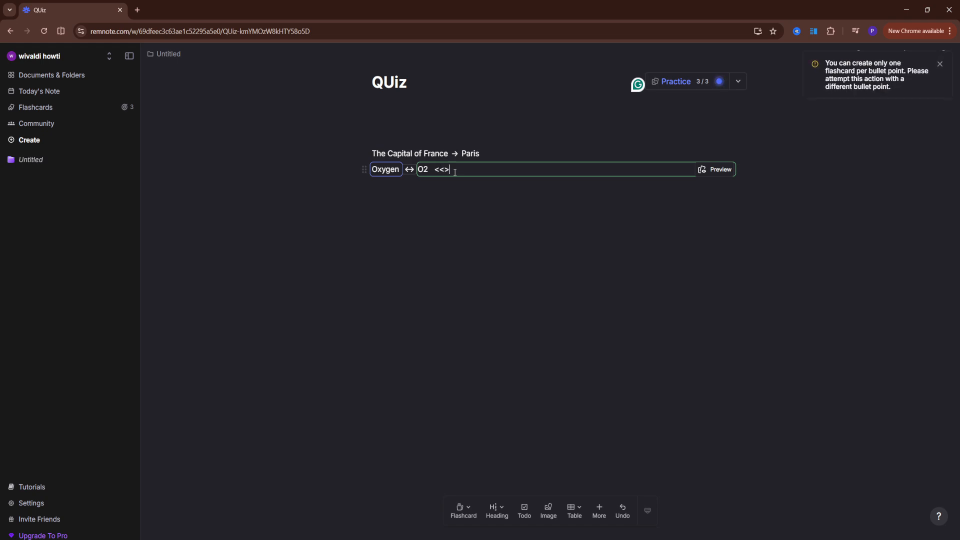
{"action": "key", "text": "BackSpace"}
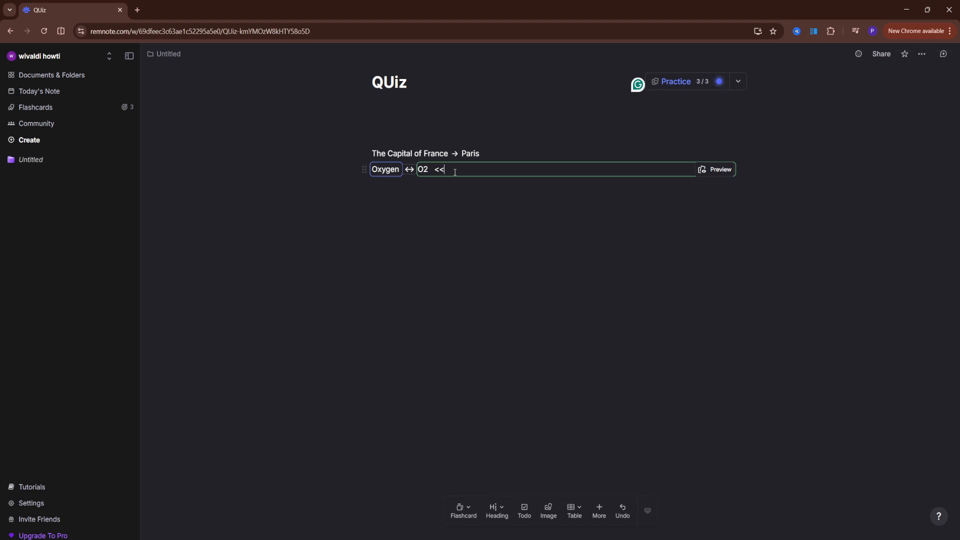
{"action": "key", "text": "BackSpace"}
{"action": "key", "text": "BackSpace"}
{"action": "key", "text": "BackSpace"}
Turn the answer "Paris" in the France flashcard into a cloze
{"action": "left_click", "coordinate": [491, 155]}
{"action": "left_click_drag", "start_coordinate": [482, 153], "coordinate": [463, 153]}
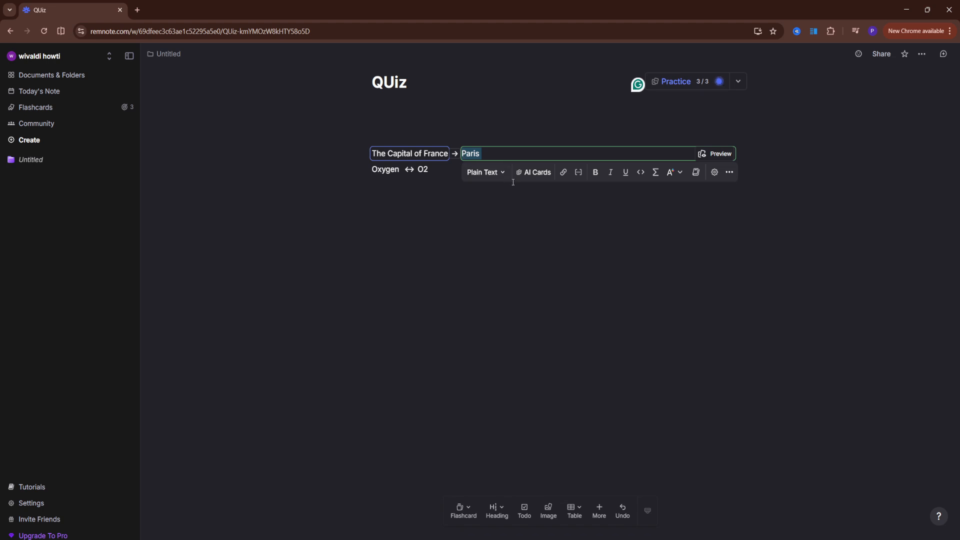
{"action": "mouse_move", "coordinate": [578, 175]}
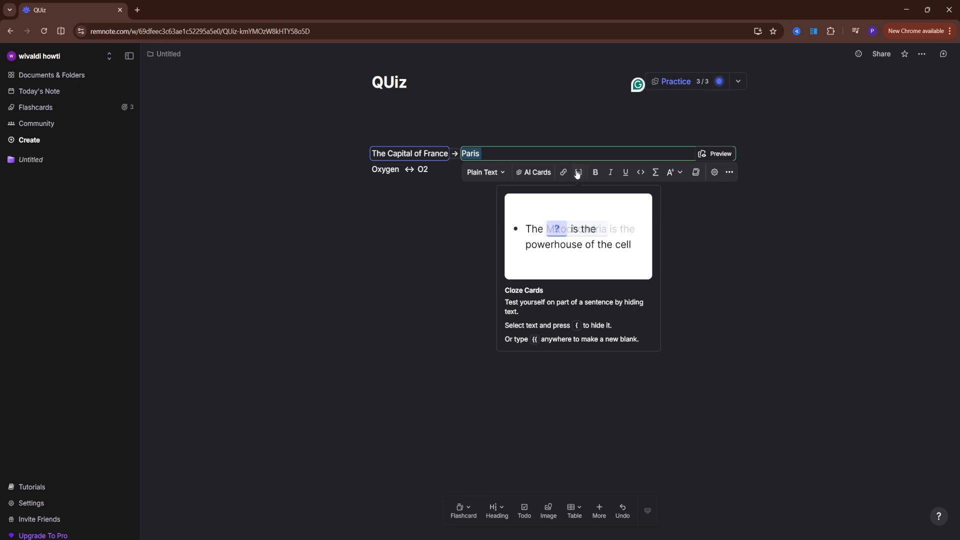
{"action": "left_click", "coordinate": [577, 174]}
Turn the answer "O2" in the Oxygen flashcard into a cloze
{"action": "left_click_drag", "start_coordinate": [457, 176], "coordinate": [417, 170]}
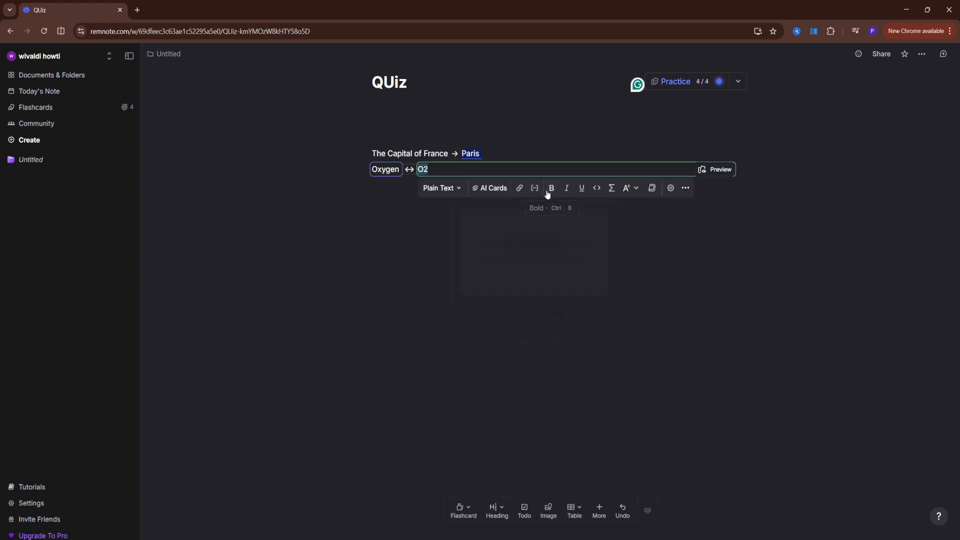
{"action": "left_click", "coordinate": [535, 189]}
Add a multi-line flashcard with the prompt "List" on a new line below the Oxygen card
{"action": "left_click", "coordinate": [374, 227]}
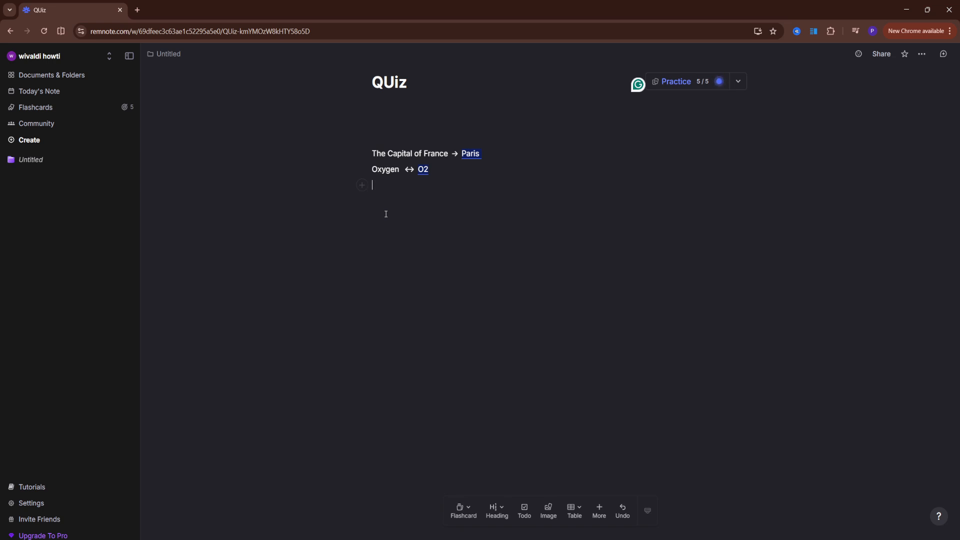
{"action": "type", "text": "List"}
{"action": "type", "text": " >"}
{"action": "type", "text": ">"}
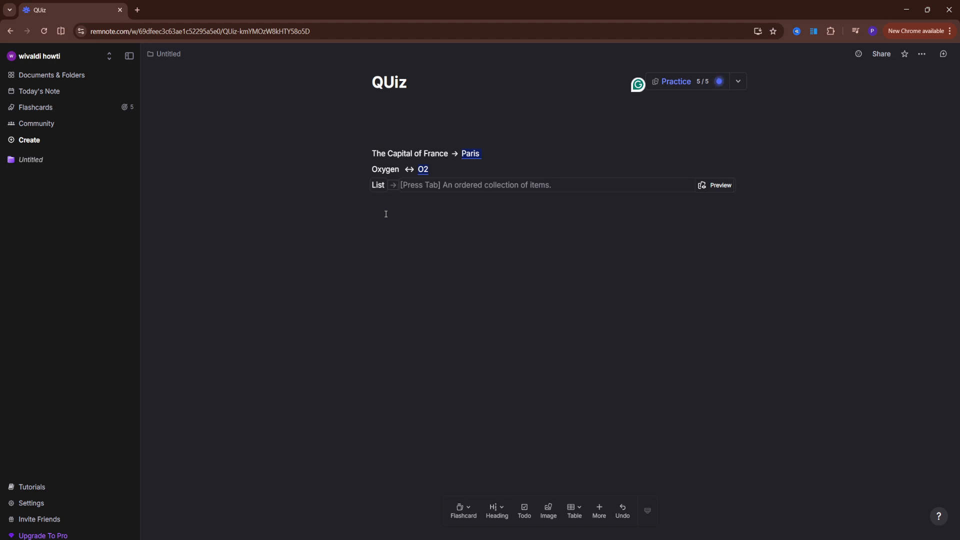
{"action": "key", "text": "Return"}
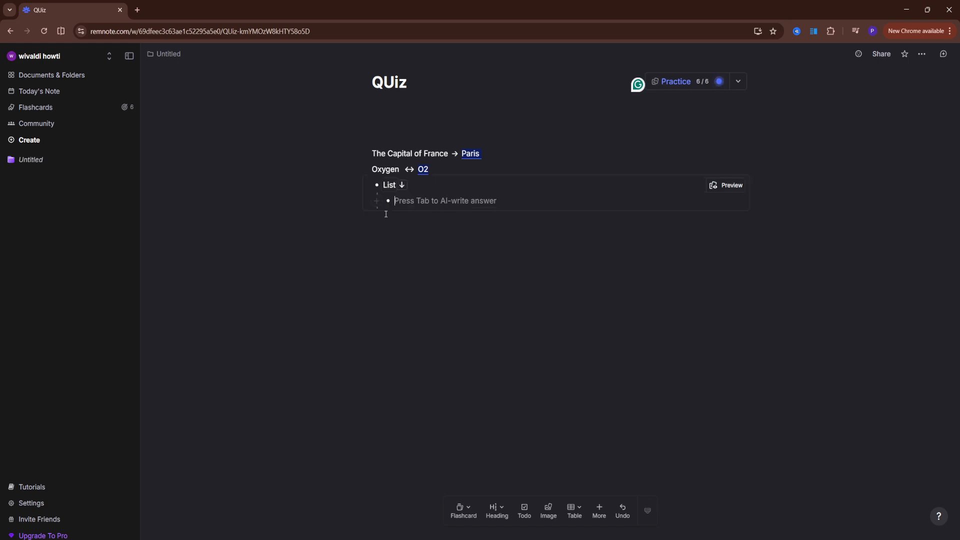
Enter 1, 2, 3, 4, 5 and 6 as separate answer items of the List flashcard
{"action": "key", "text": "Tab"}
{"action": "type", "text": "1"}
{"action": "key", "text": "Return"}
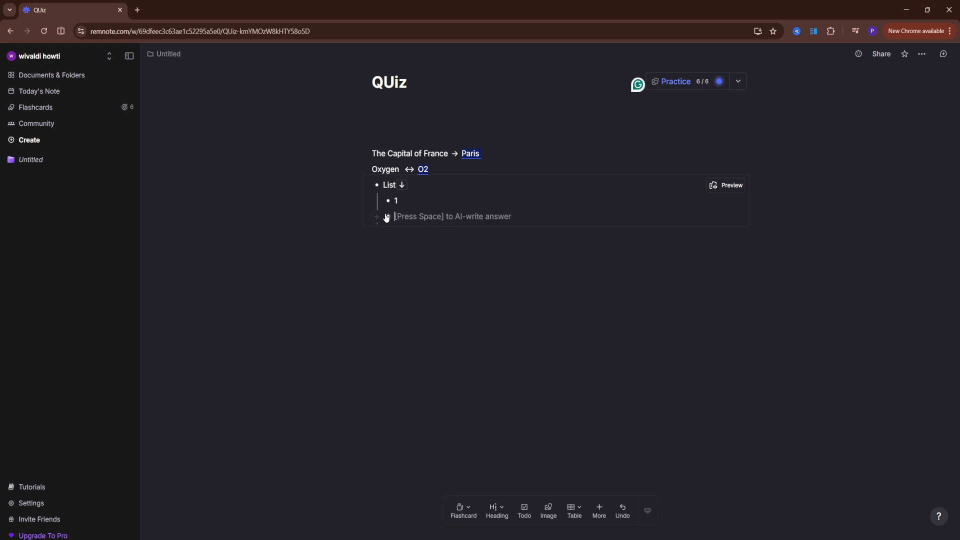
{"action": "type", "text": "2"}
{"action": "key", "text": "Return"}
{"action": "type", "text": "3"}
{"action": "key", "text": "Return"}
{"action": "type", "text": "4"}
{"action": "key", "text": "Return"}
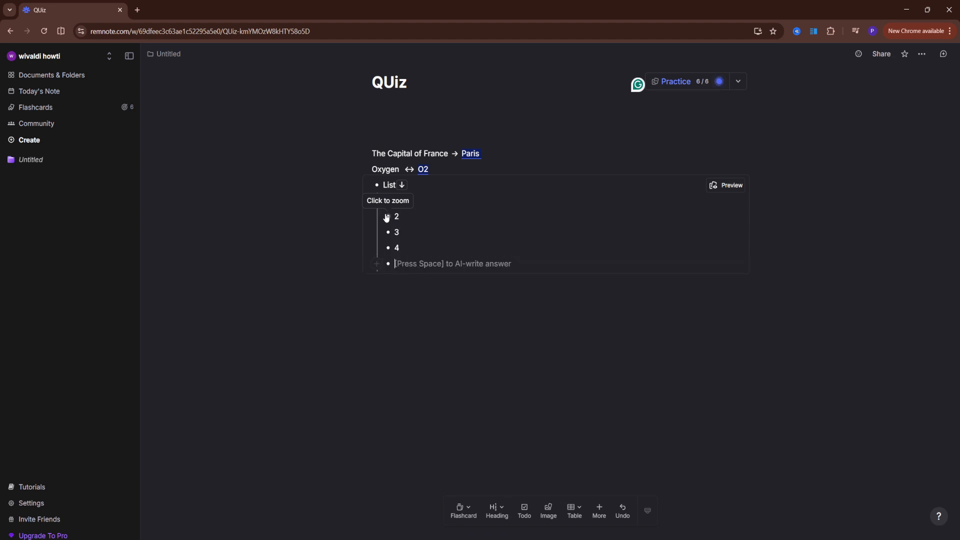
{"action": "type", "text": "5"}
{"action": "key", "text": "Return"}
{"action": "type", "text": "6"}
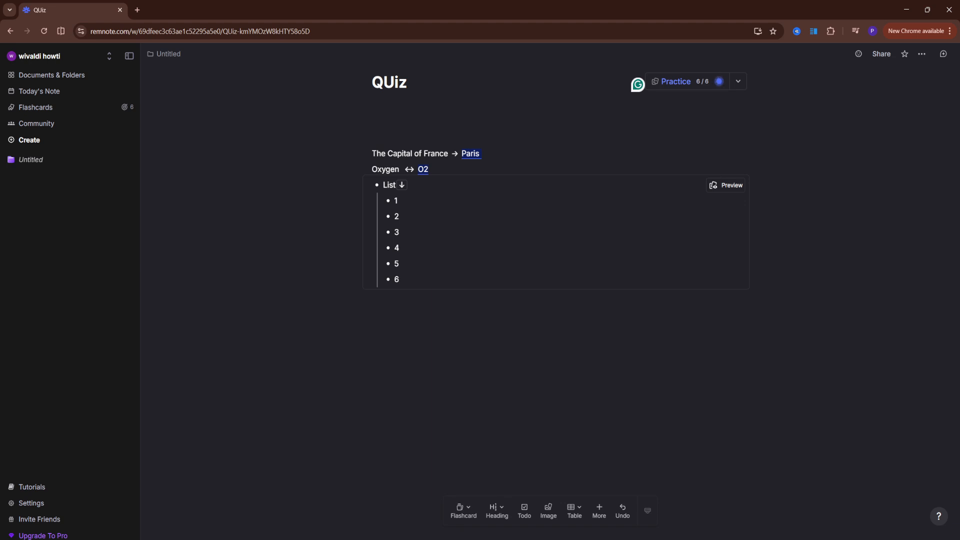
Insert the dog photo _A7R9776.jpg from the computer below the List card, closing any separate browser tab it opens in
{"action": "left_click", "coordinate": [409, 420]}
{"action": "key", "text": "Return"}
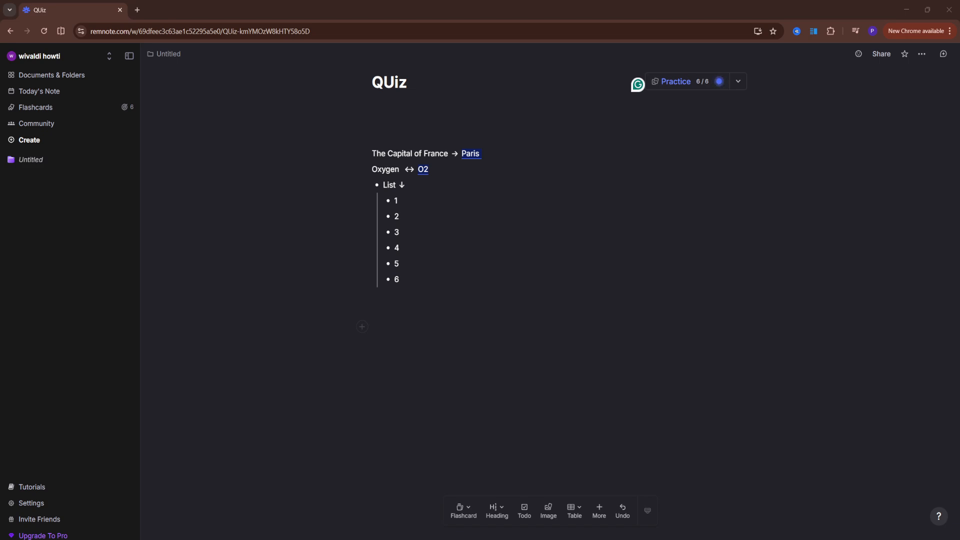
{"action": "left_click_drag", "start_coordinate": [348, 371], "coordinate": [378, 381]}
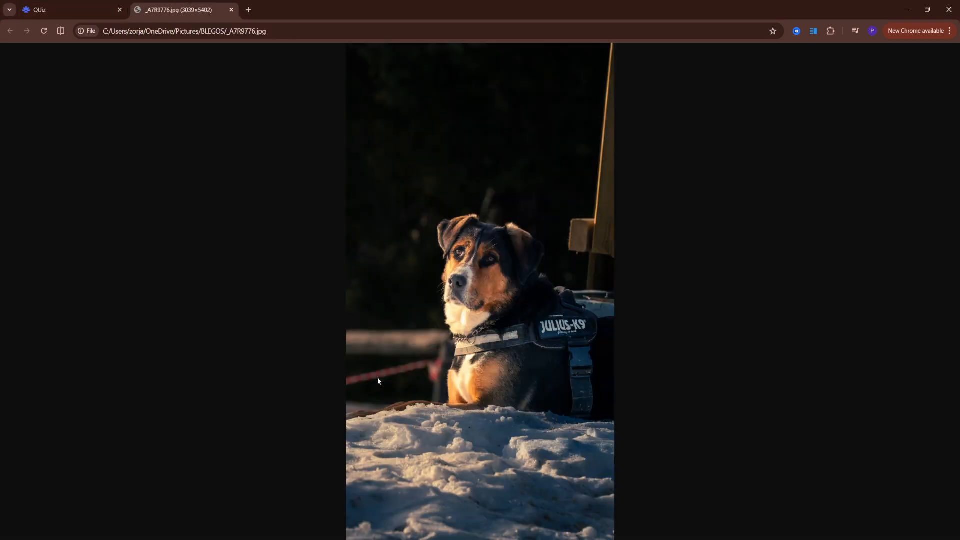
{"action": "left_click", "coordinate": [232, 9]}
Open the inserted dog photo for making image occlusion flashcards
{"action": "scroll", "coordinate": [488, 373], "scroll_direction": "down", "scroll_amount": 5}
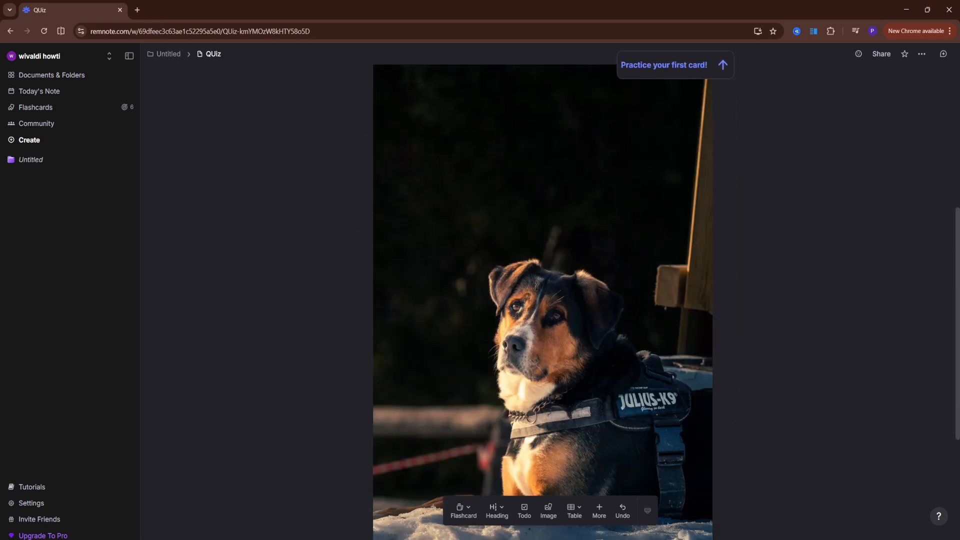
{"action": "scroll", "coordinate": [738, 302], "scroll_direction": "down", "scroll_amount": 3}
{"action": "scroll", "coordinate": [738, 302], "scroll_direction": "up", "scroll_amount": 1}
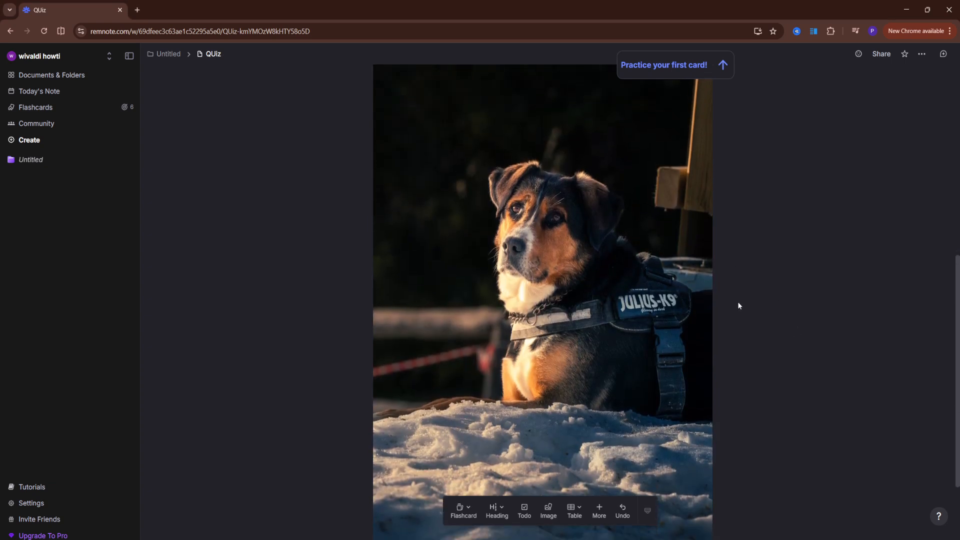
{"action": "scroll", "coordinate": [873, 315], "scroll_direction": "up", "scroll_amount": 1}
{"action": "scroll", "coordinate": [871, 317], "scroll_direction": "down", "scroll_amount": 1}
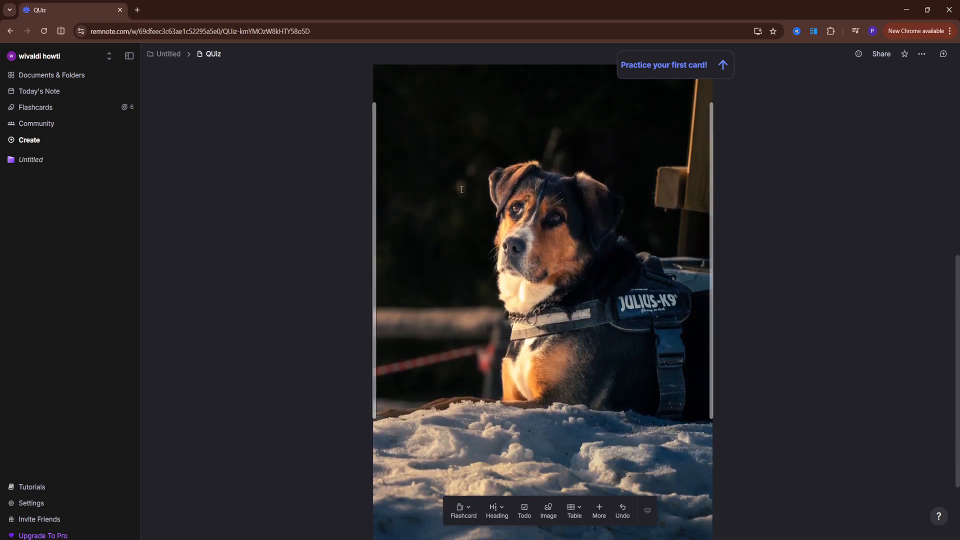
{"action": "scroll", "coordinate": [508, 213], "scroll_direction": "up", "scroll_amount": 3}
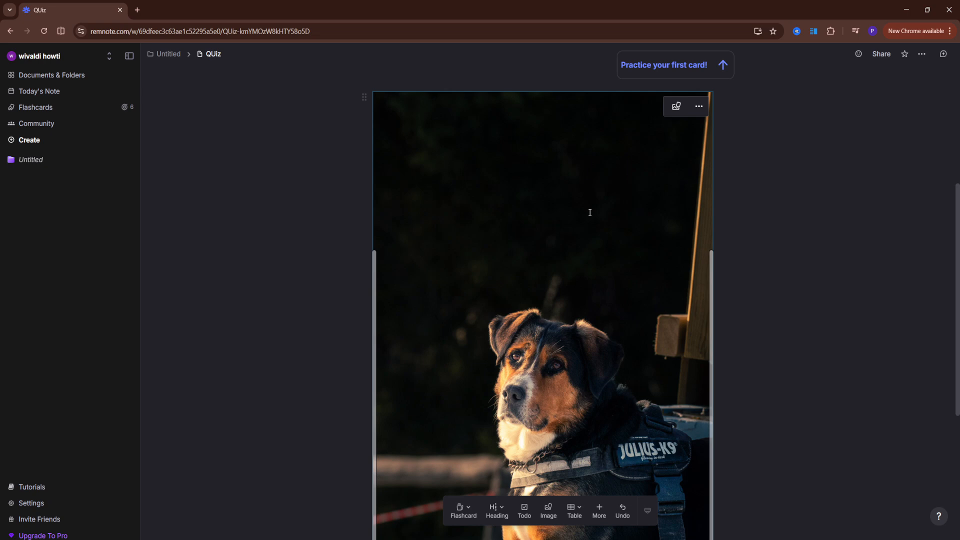
{"action": "left_click", "coordinate": [699, 107]}
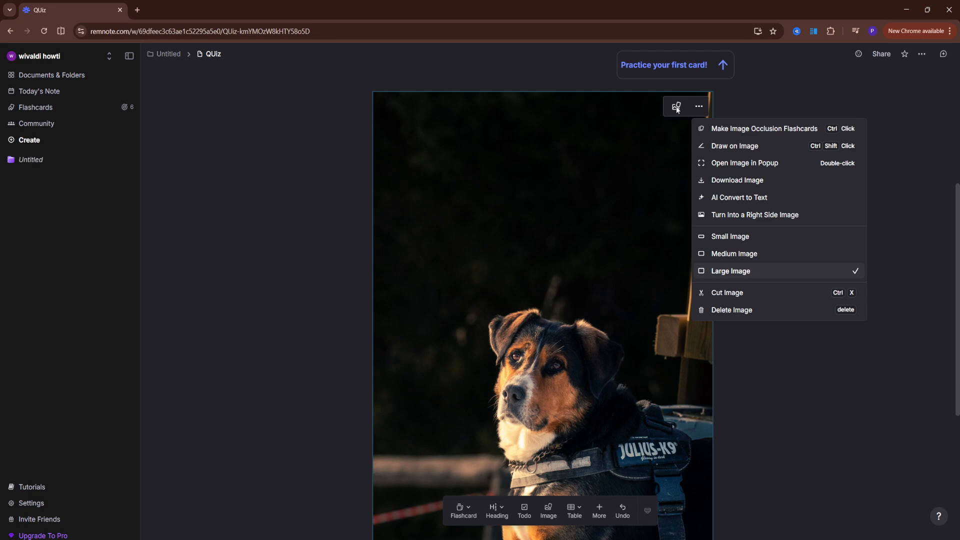
{"action": "left_click", "coordinate": [661, 132]}
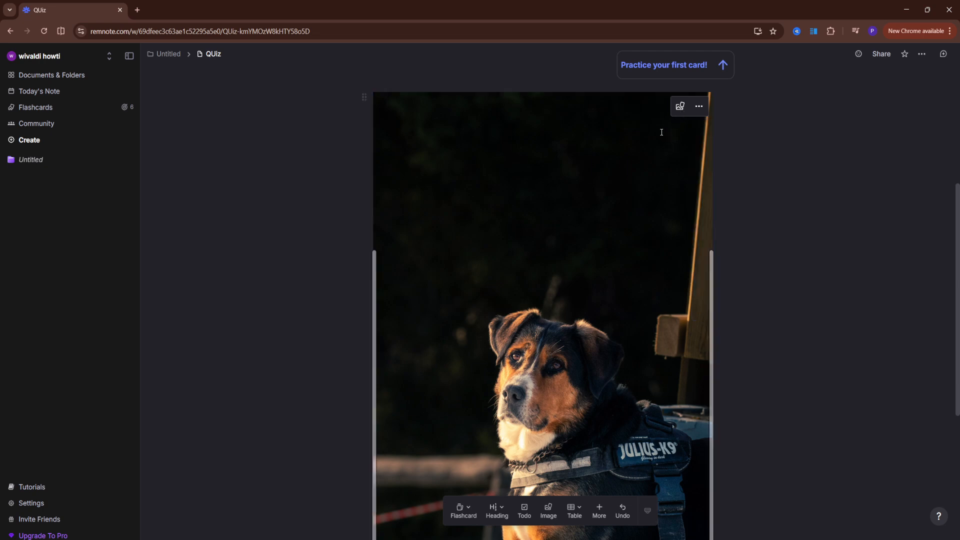
{"action": "left_click", "coordinate": [699, 107]}
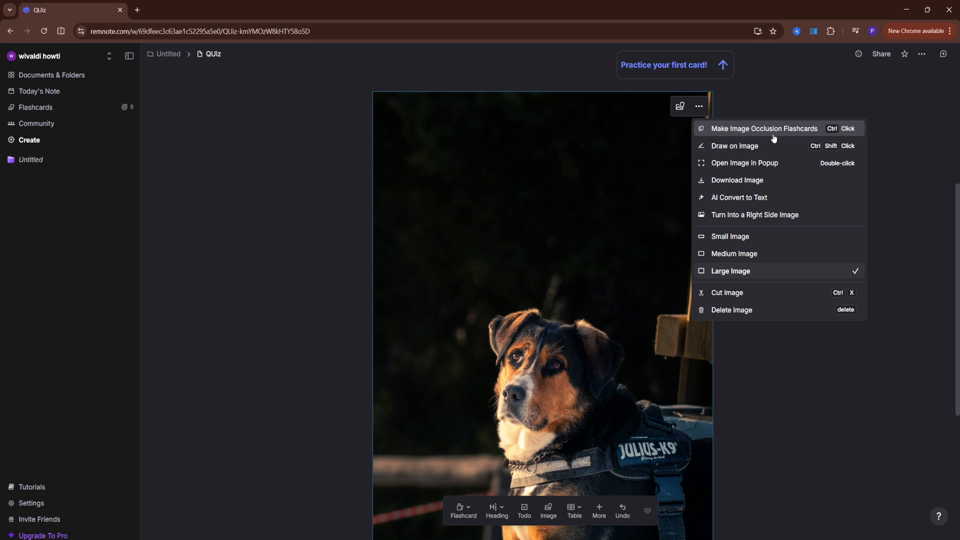
{"action": "left_click", "coordinate": [809, 133]}
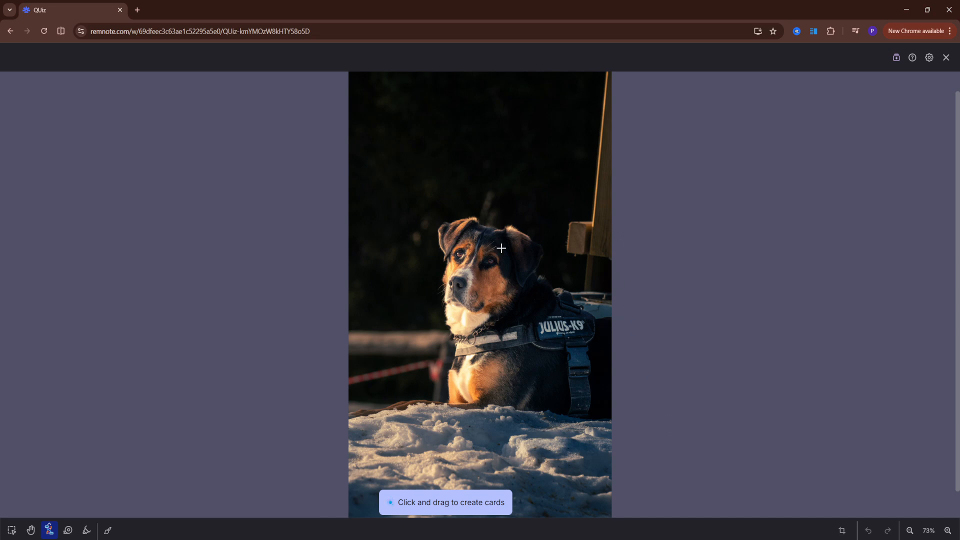
Draw a rectangular occlusion card covering the whole dog, set its occlusion area, and return to the document
{"action": "left_click_drag", "start_coordinate": [406, 203], "coordinate": [644, 437]}
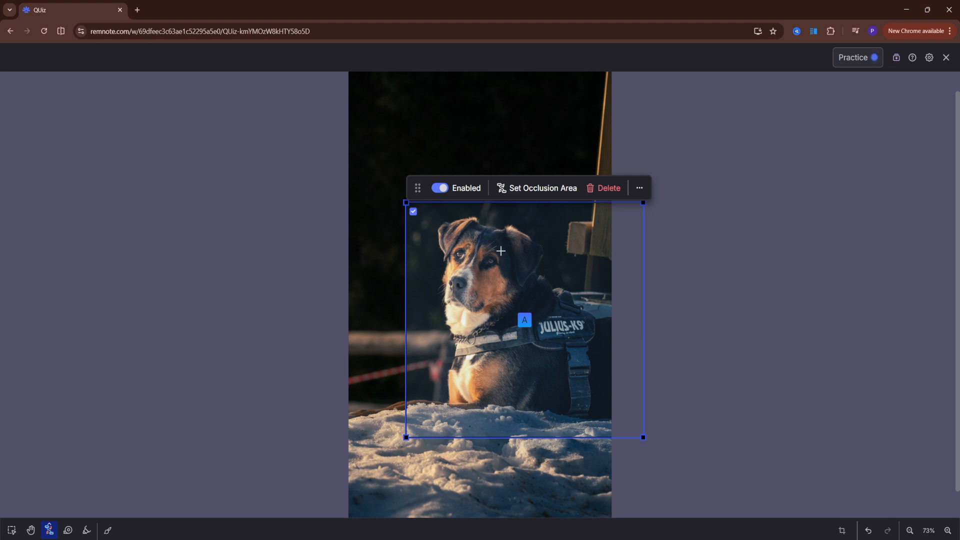
{"action": "left_click", "coordinate": [520, 189]}
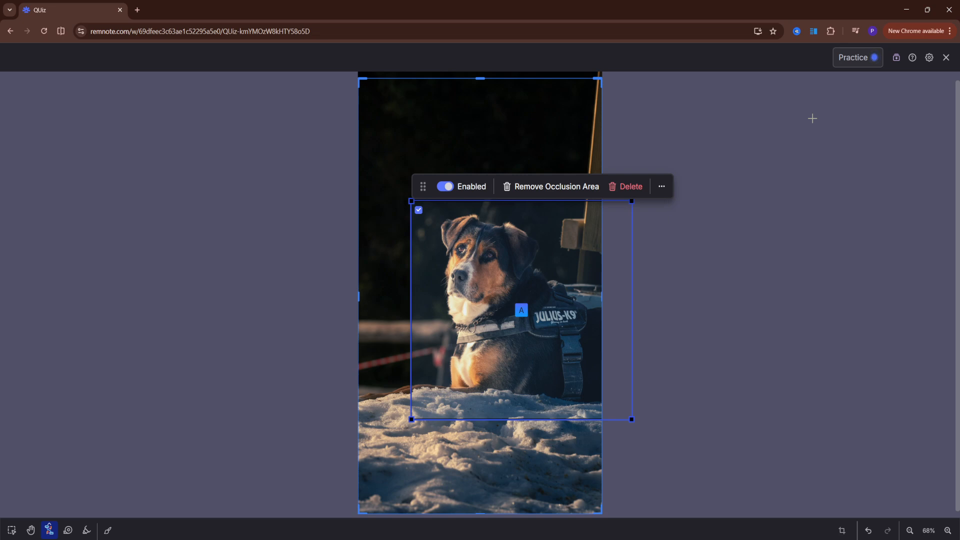
{"action": "key", "text": "Escape"}
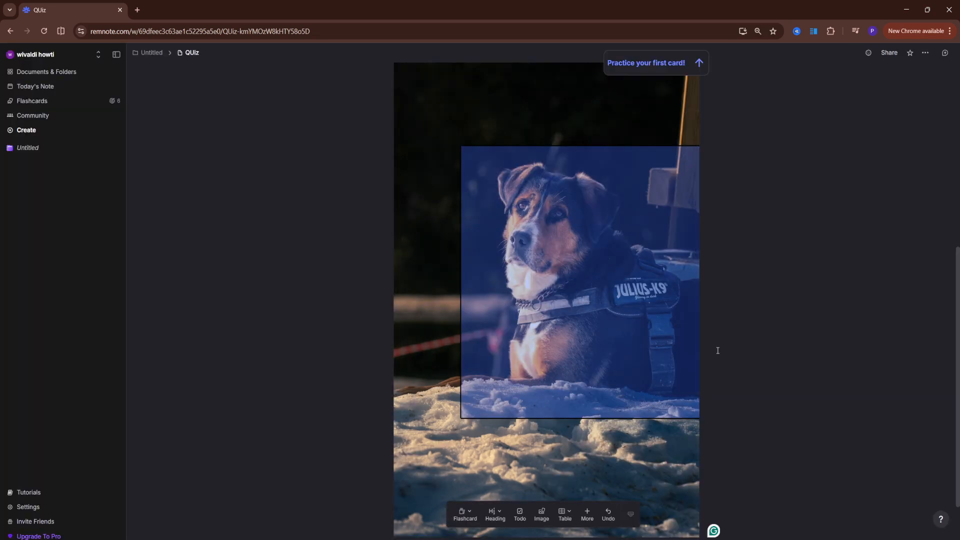
Practice the document's flashcards, revealing the Oxygen and France answers and rating both cards as Remembered
{"action": "scroll", "coordinate": [823, 196], "scroll_direction": "up", "scroll_amount": 5}
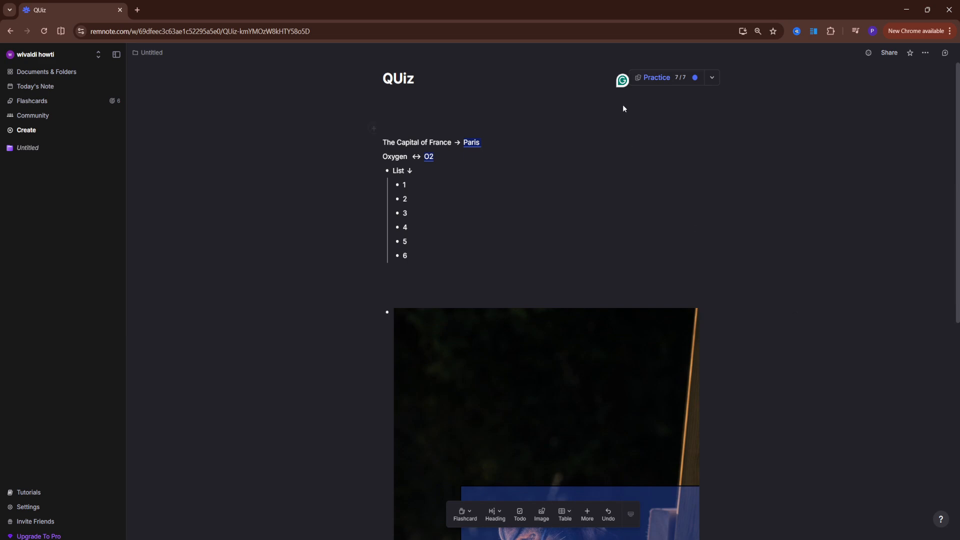
{"action": "left_click", "coordinate": [651, 78]}
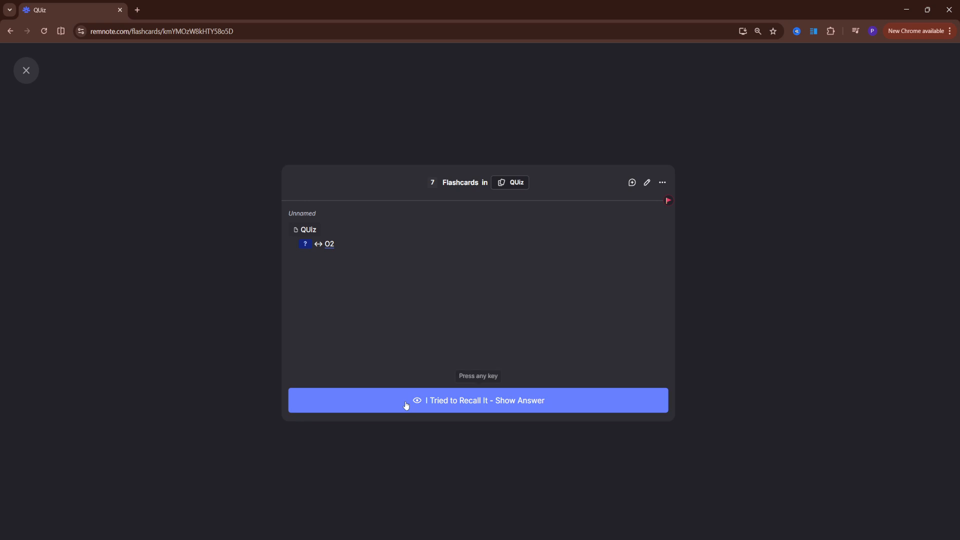
{"action": "left_click", "coordinate": [506, 399]}
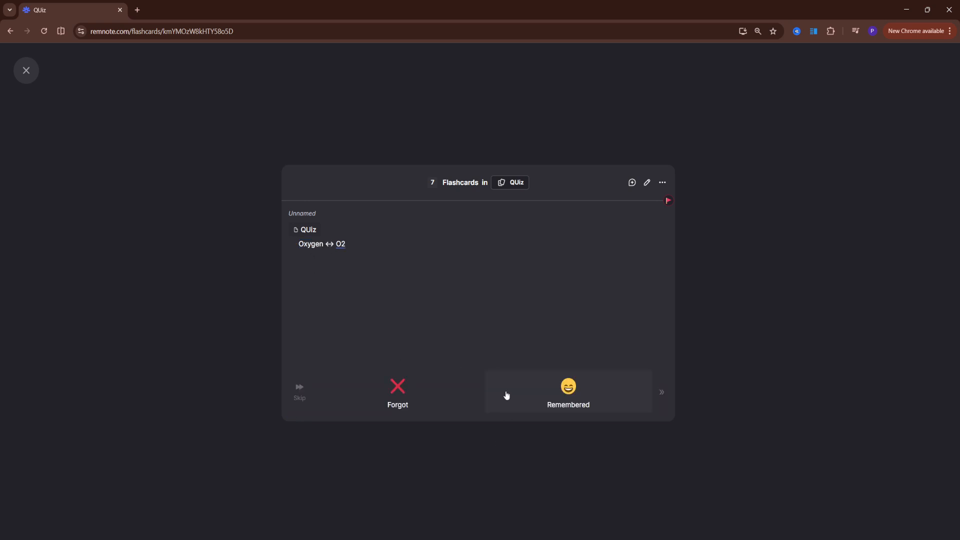
{"action": "left_click", "coordinate": [566, 394]}
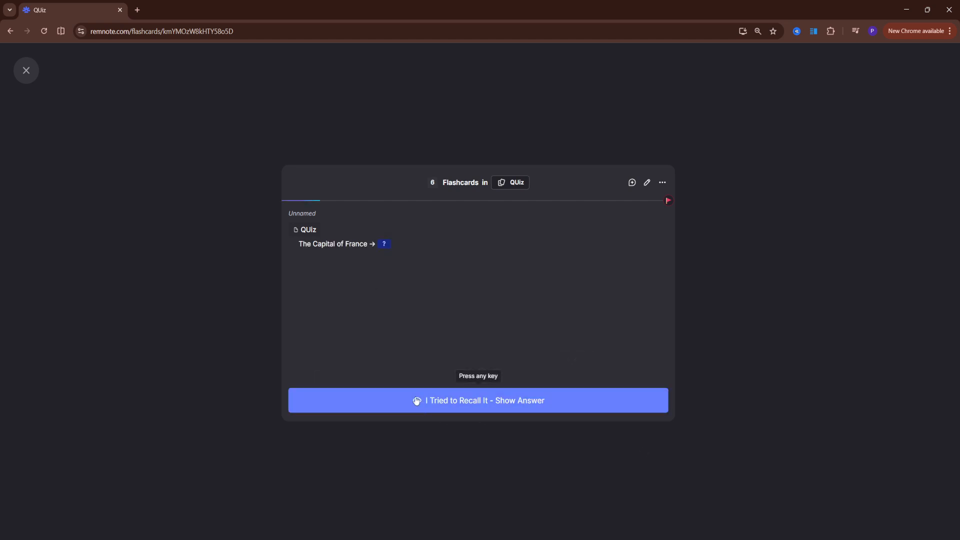
{"action": "left_click", "coordinate": [388, 244]}
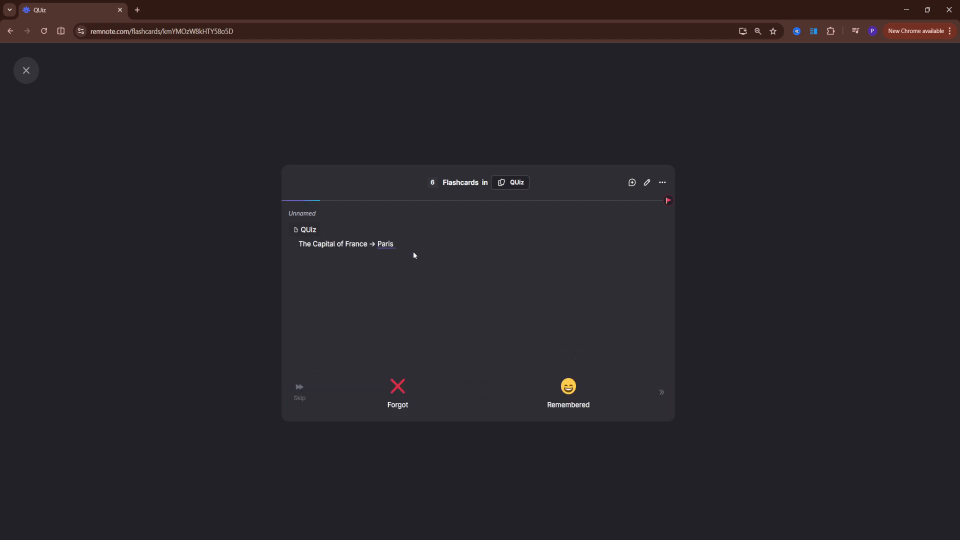
{"action": "left_click", "coordinate": [606, 394]}
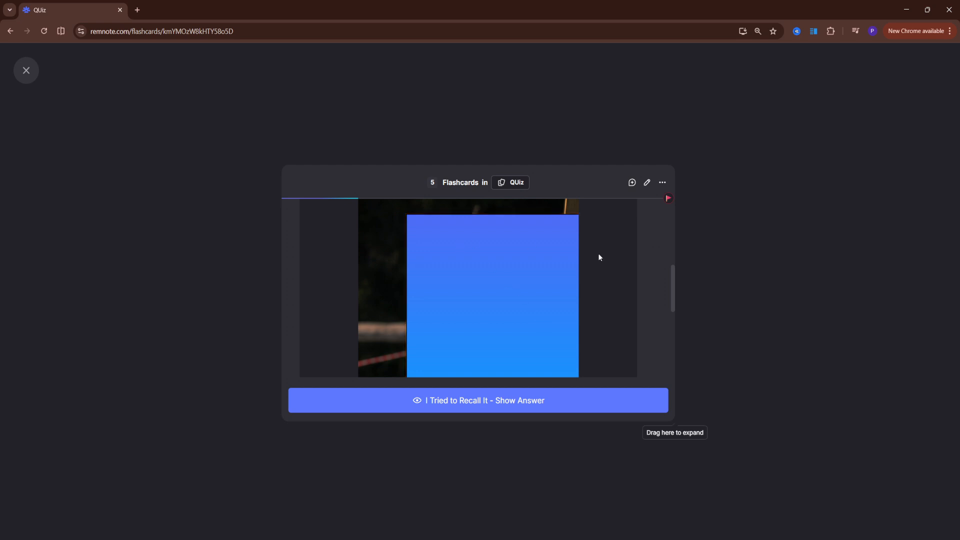
Enlarge the dog image occlusion card, reveal its answer, and rate it as Remembered
{"action": "scroll", "coordinate": [565, 287], "scroll_direction": "down", "scroll_amount": 4}
{"action": "scroll", "coordinate": [572, 298], "scroll_direction": "up", "scroll_amount": 3}
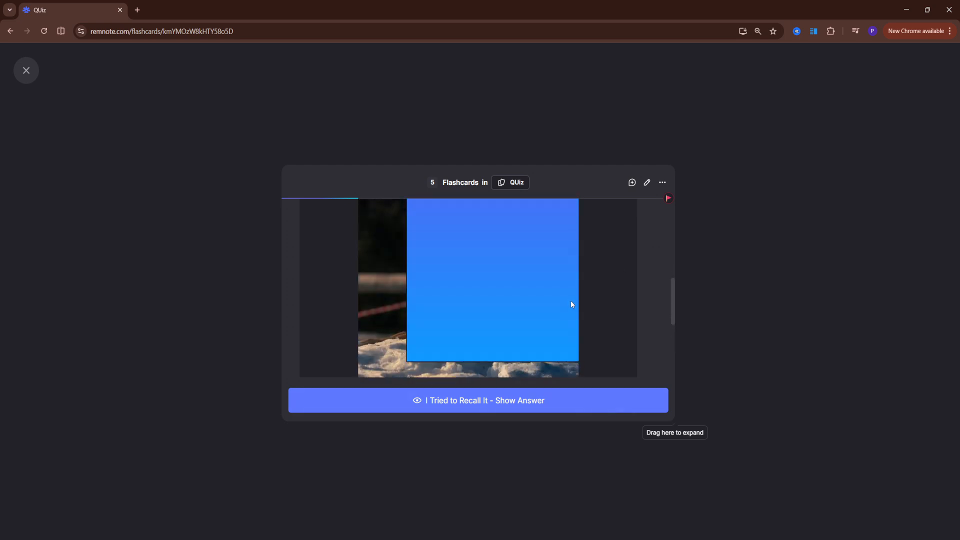
{"action": "scroll", "coordinate": [571, 302], "scroll_direction": "up", "scroll_amount": 2}
{"action": "scroll", "coordinate": [572, 304], "scroll_direction": "down", "scroll_amount": 3}
{"action": "scroll", "coordinate": [566, 301], "scroll_direction": "down", "scroll_amount": 1}
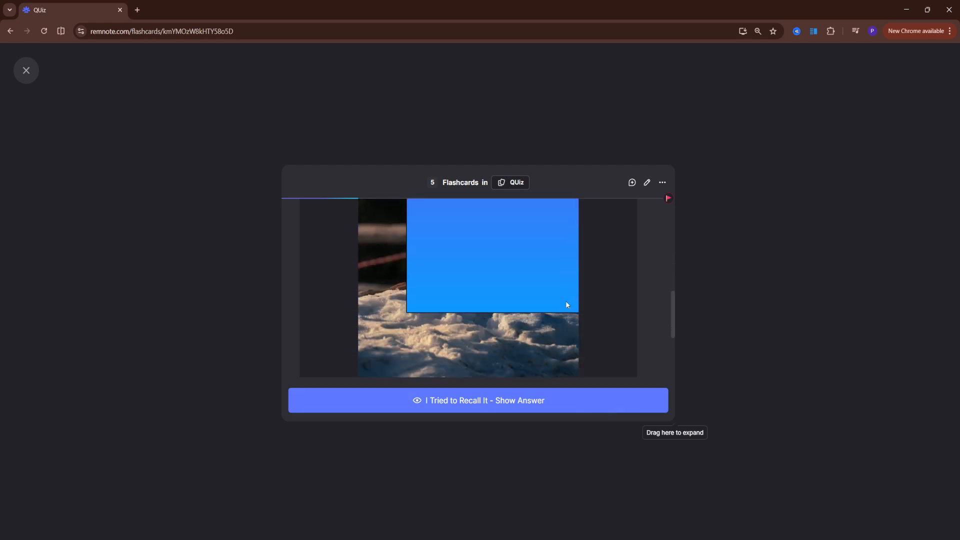
{"action": "left_click", "coordinate": [565, 301]}
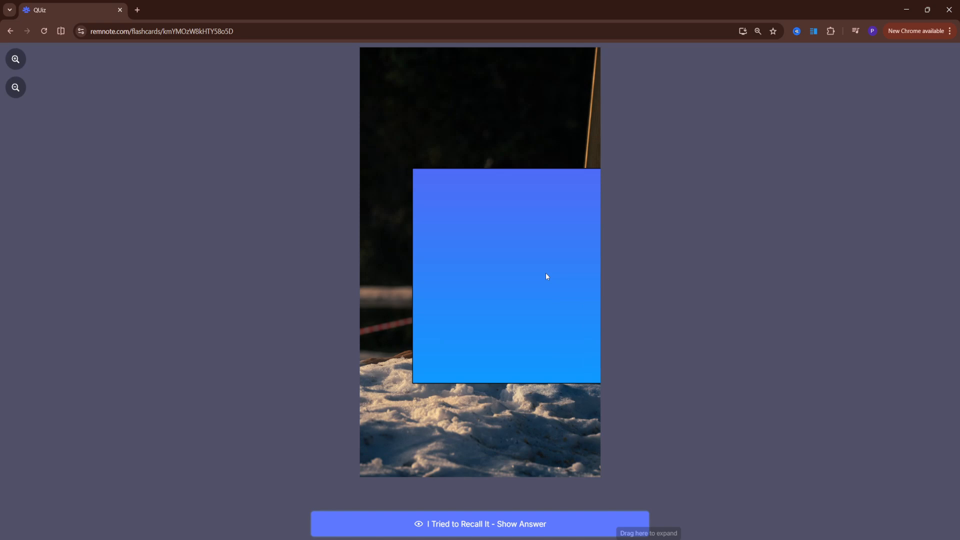
{"action": "left_click", "coordinate": [500, 525]}
{"action": "left_click", "coordinate": [560, 524]}
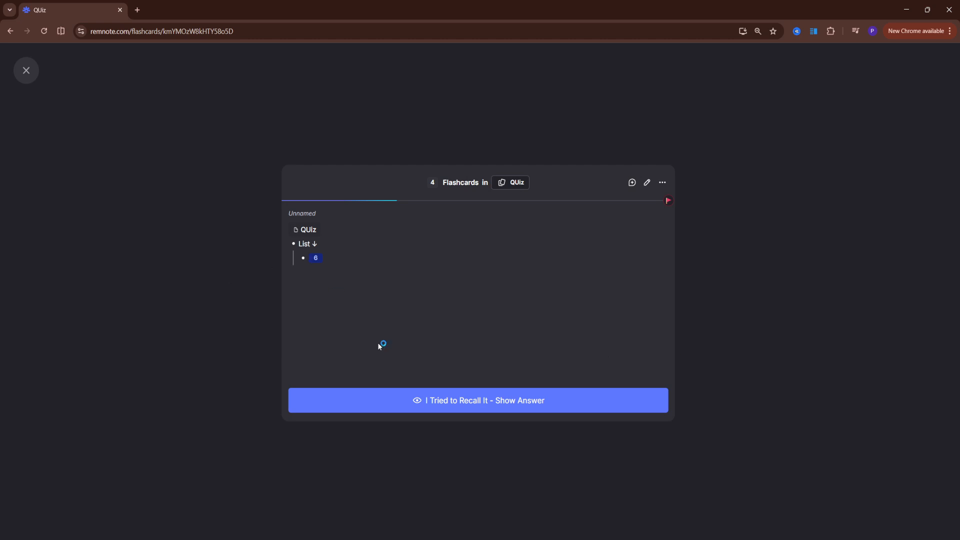
Reveal the List card's answers, mark items 1 to 6 as Forgot, and submit the card's score
{"action": "left_click", "coordinate": [475, 404]}
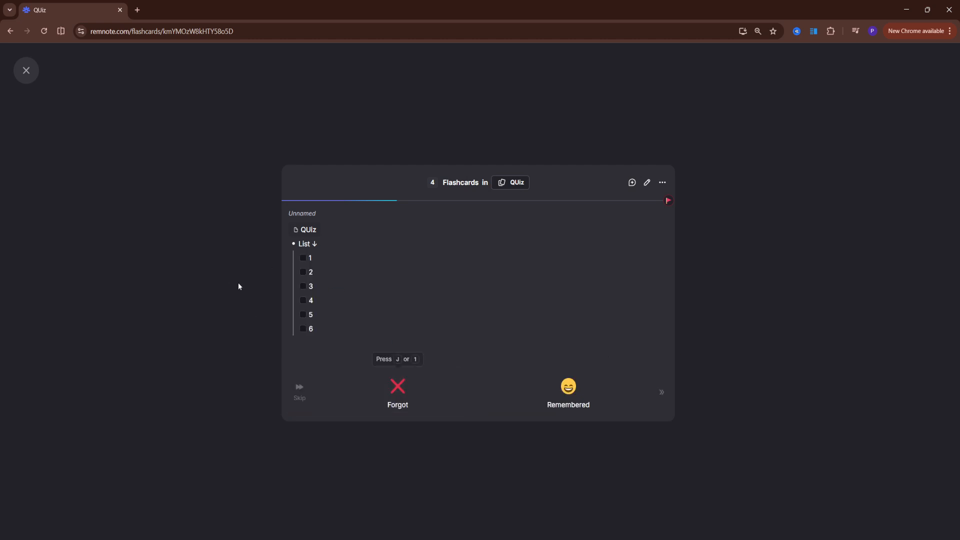
{"action": "left_click", "coordinate": [303, 257]}
{"action": "left_click", "coordinate": [302, 271]}
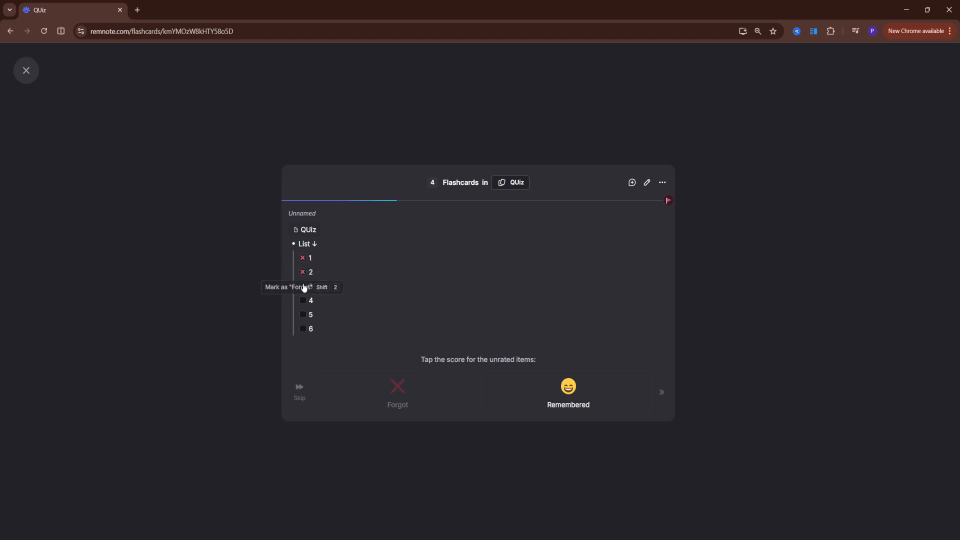
{"action": "left_click", "coordinate": [303, 286]}
{"action": "left_click", "coordinate": [303, 301]}
{"action": "left_click", "coordinate": [302, 315]}
{"action": "left_click", "coordinate": [302, 329]}
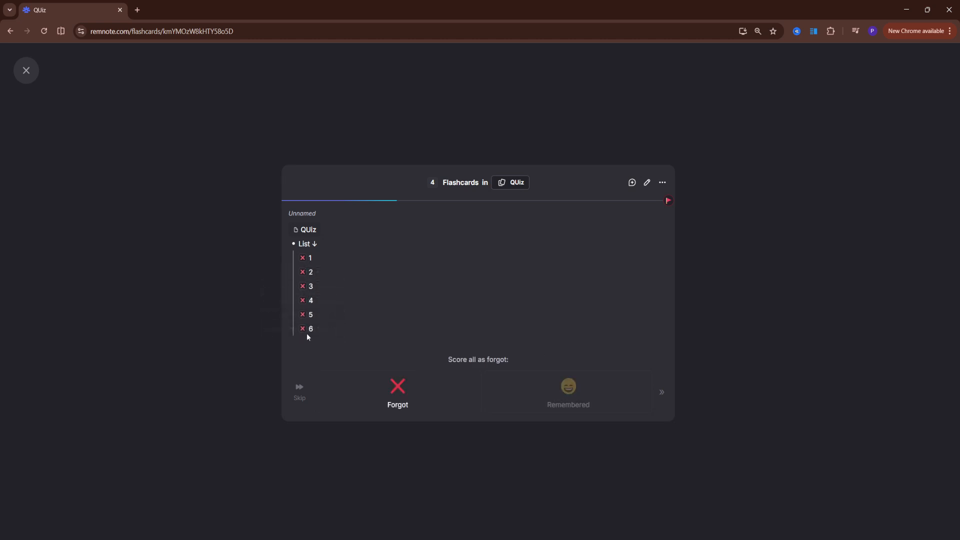
{"action": "left_click", "coordinate": [554, 406]}
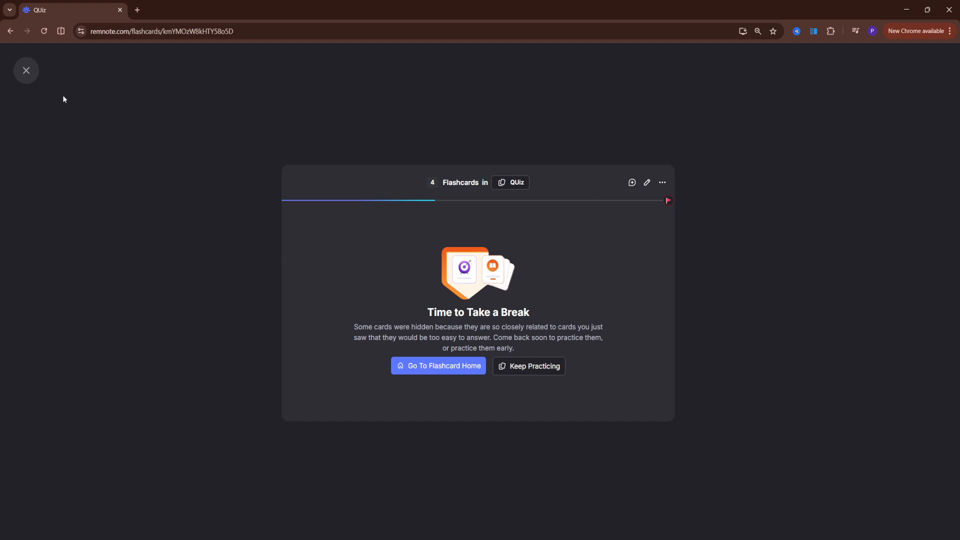
Leave the practice session and check the occluded dog photo in the QUiz document
{"action": "left_click", "coordinate": [26, 70]}
{"action": "scroll", "coordinate": [747, 337], "scroll_direction": "down", "scroll_amount": 5}
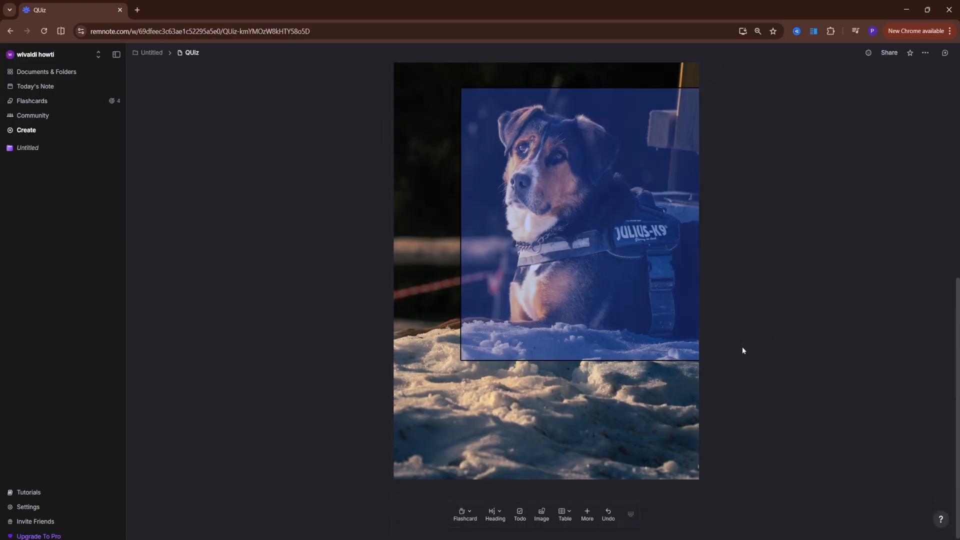